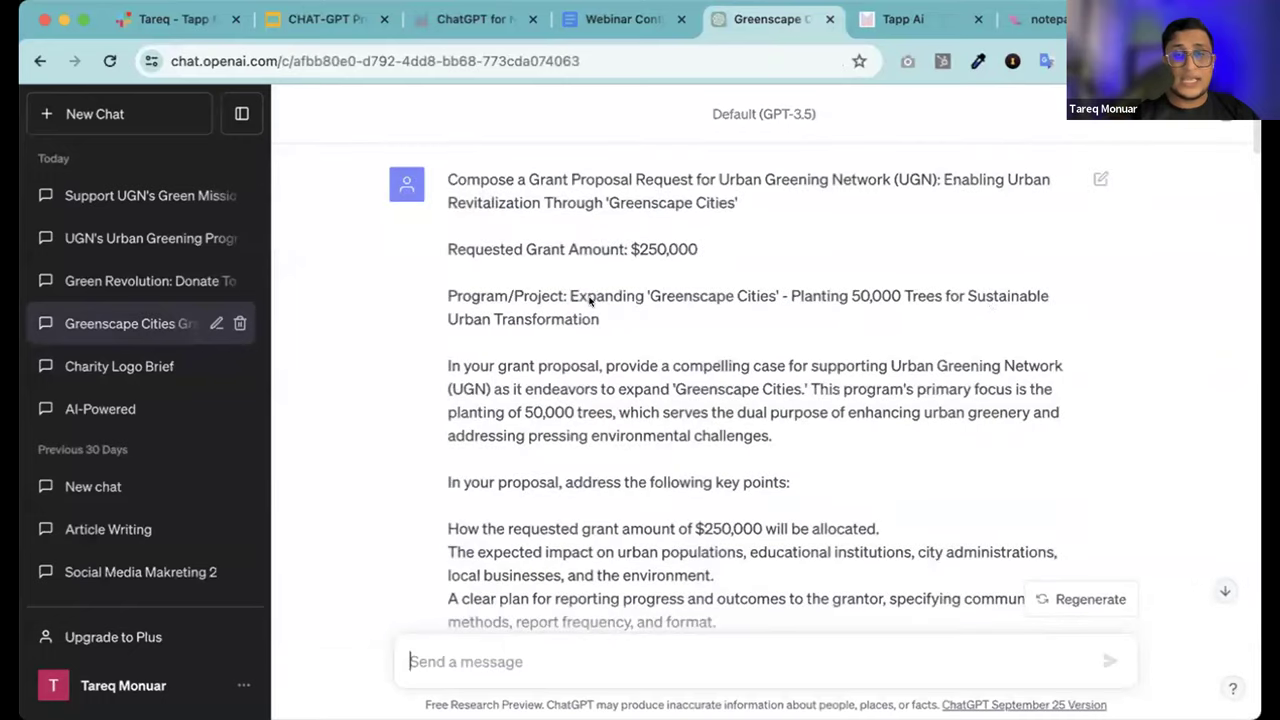
Scroll through the grant proposal, then open the Green Revolution fundraising campaign chat
scroll(709, 256, "down", 15)
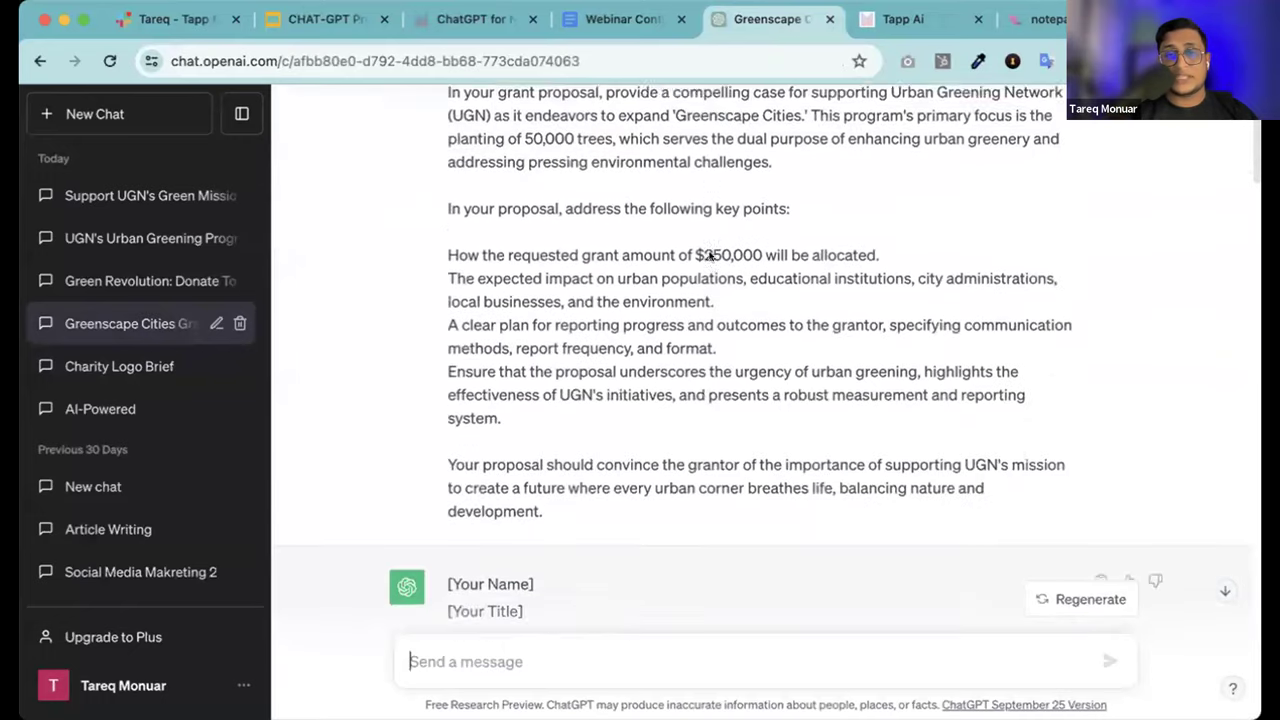
scroll(709, 256, "down", 3)
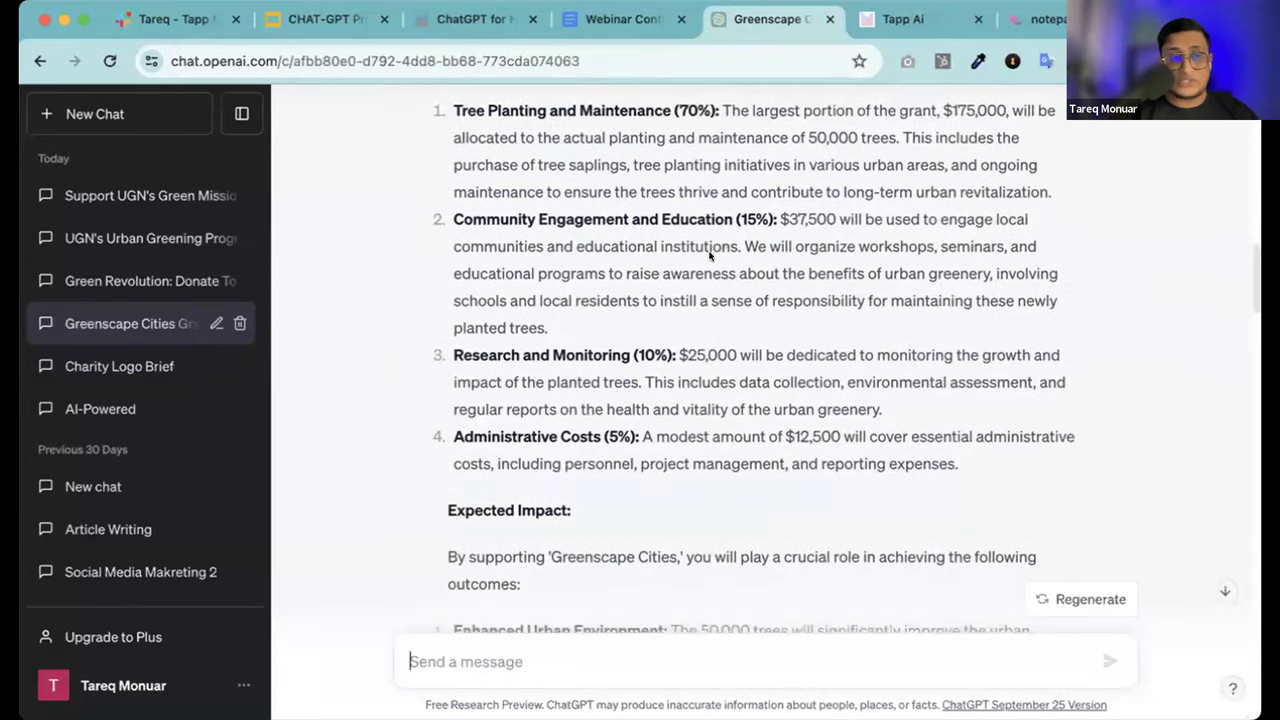
left_click(84, 283)
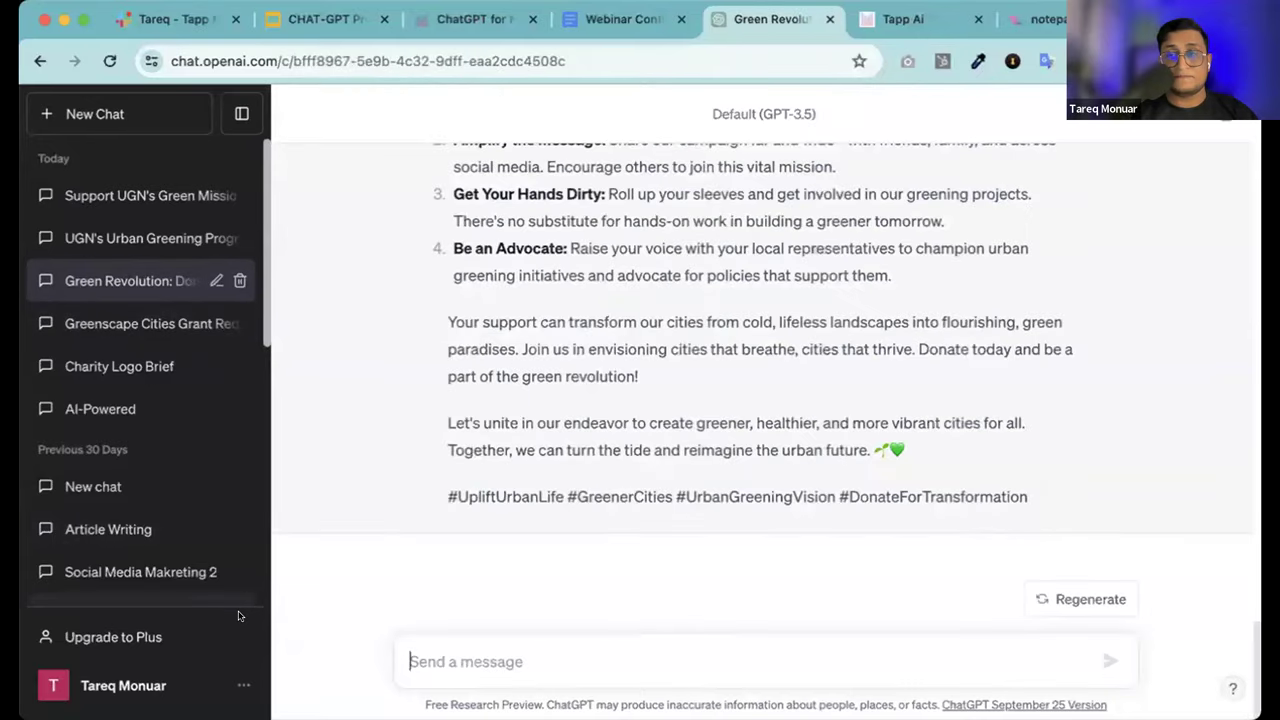
Review the Green Revolution reply, then open the UGN Urban Greening Program sales-copy chat
scroll(410, 287, "up", 10)
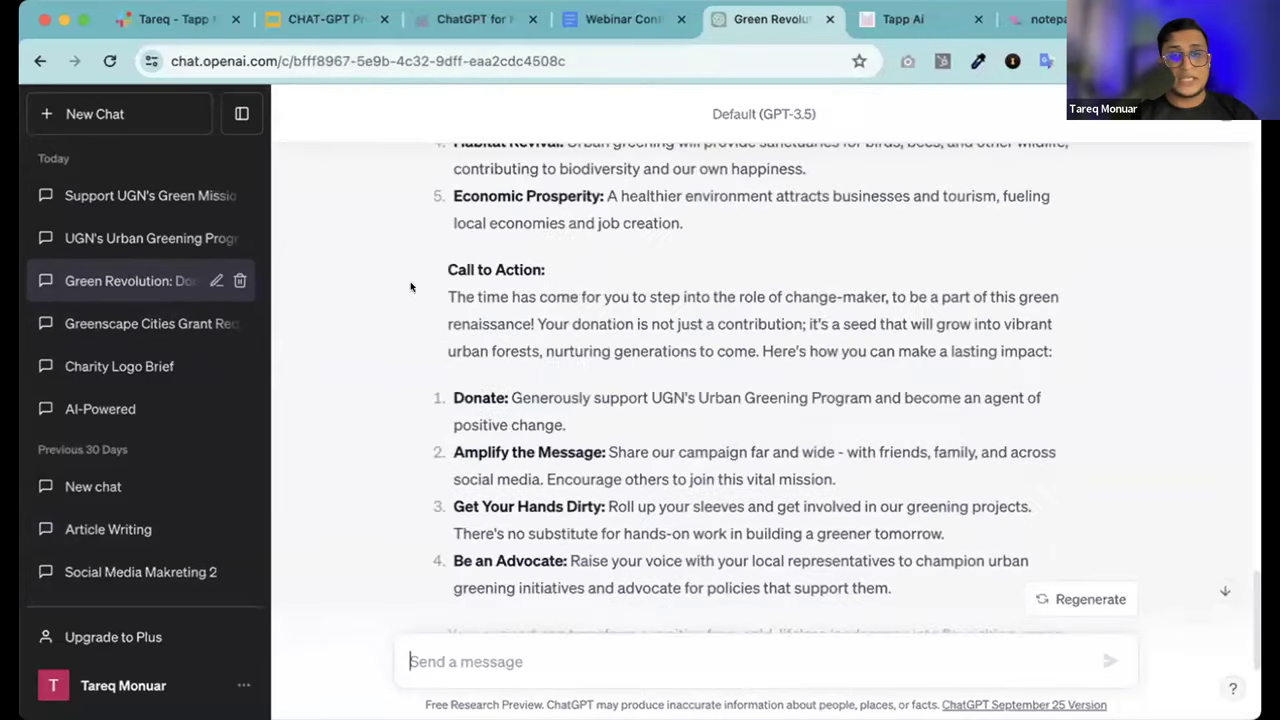
scroll(410, 287, "up", 10)
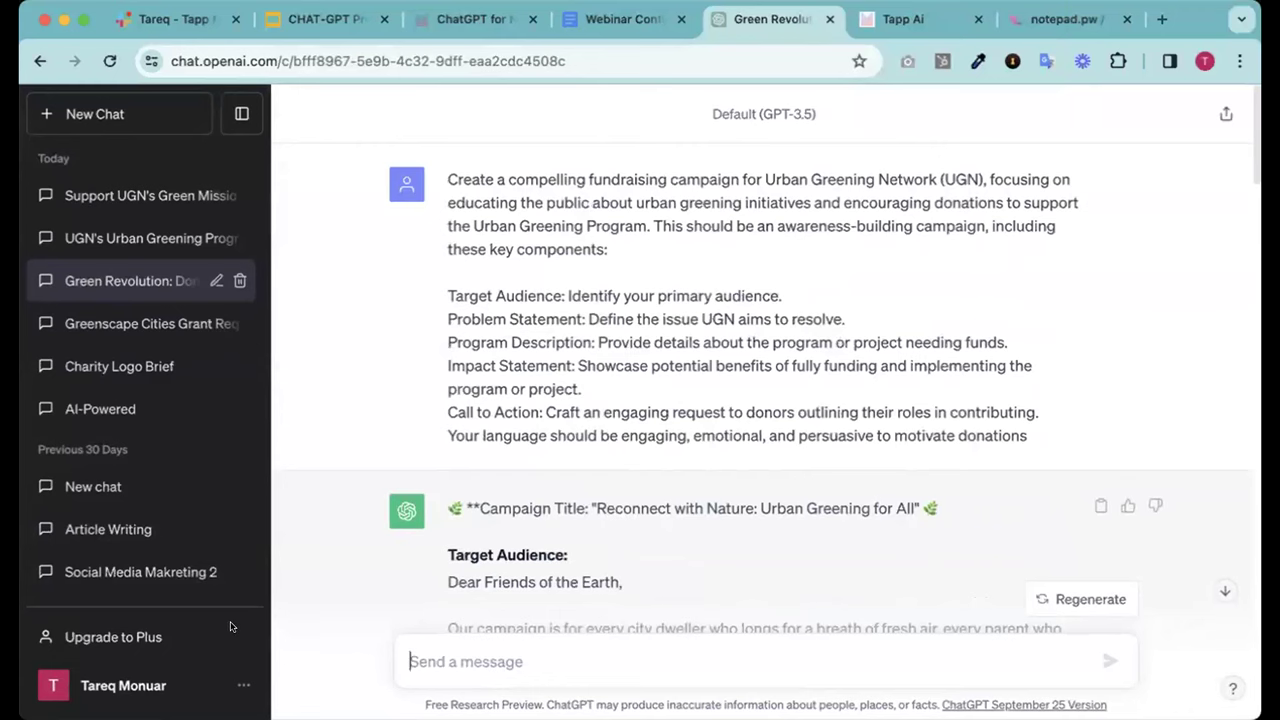
scroll(520, 377, "down", 1)
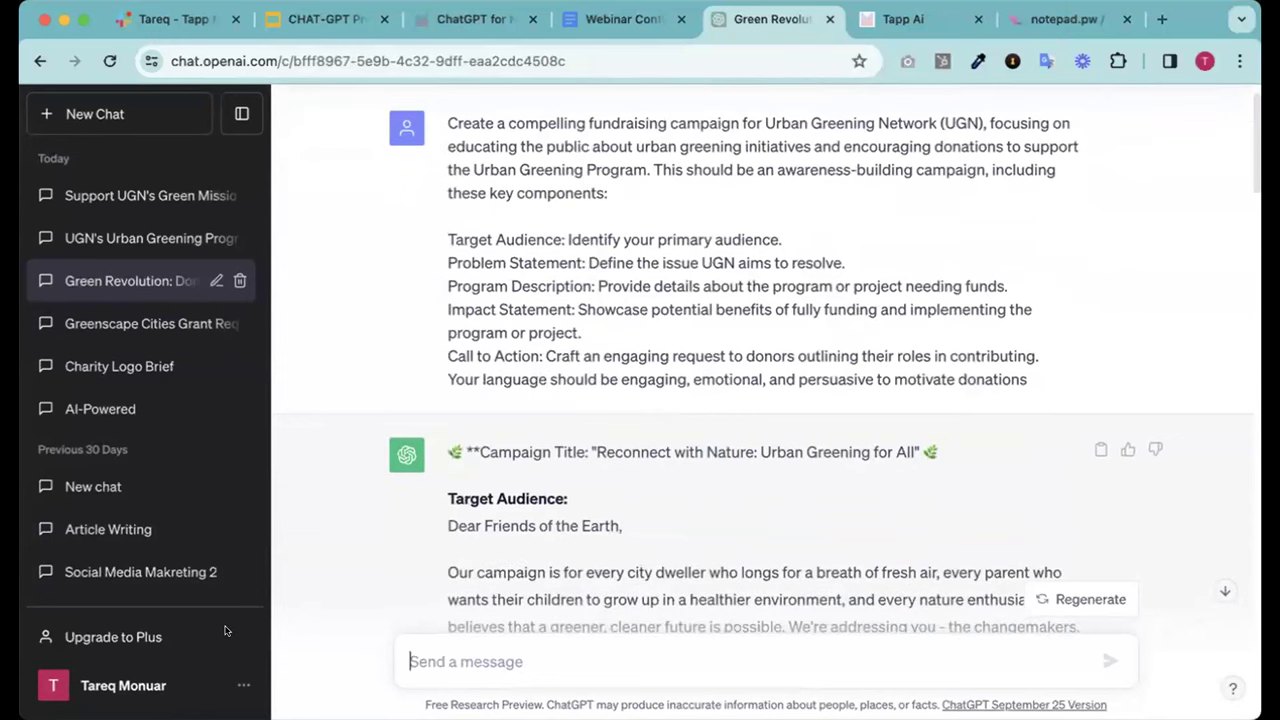
left_click(120, 238)
scroll(620, 247, "up", 20)
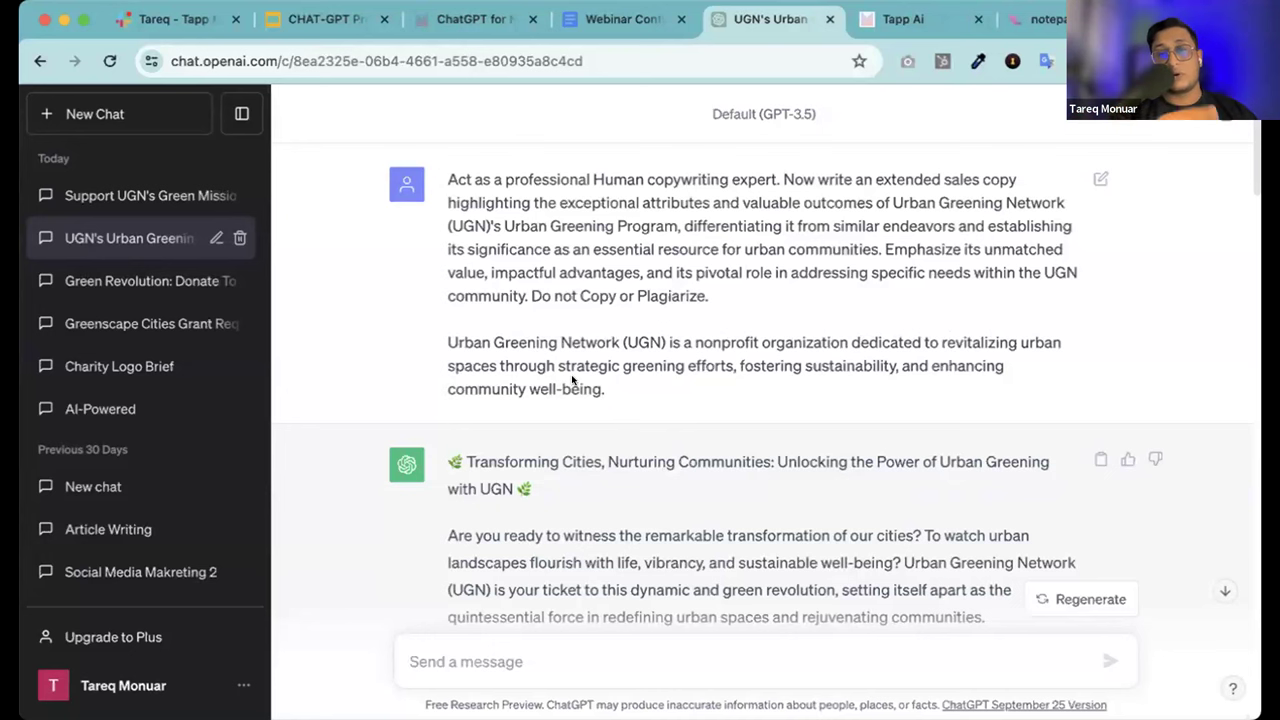
Scroll the current chat, then open the UGN email marketing campaign conversation
scroll(572, 379, "down", 10)
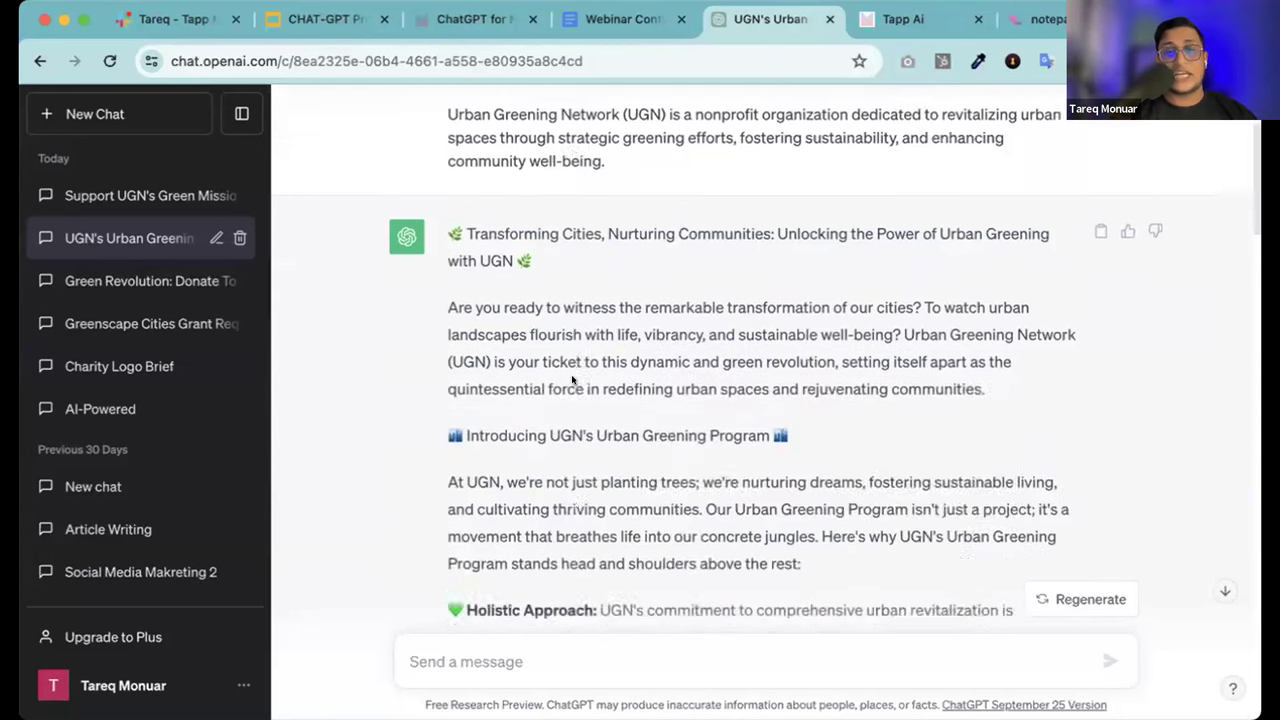
scroll(572, 379, "down", 1)
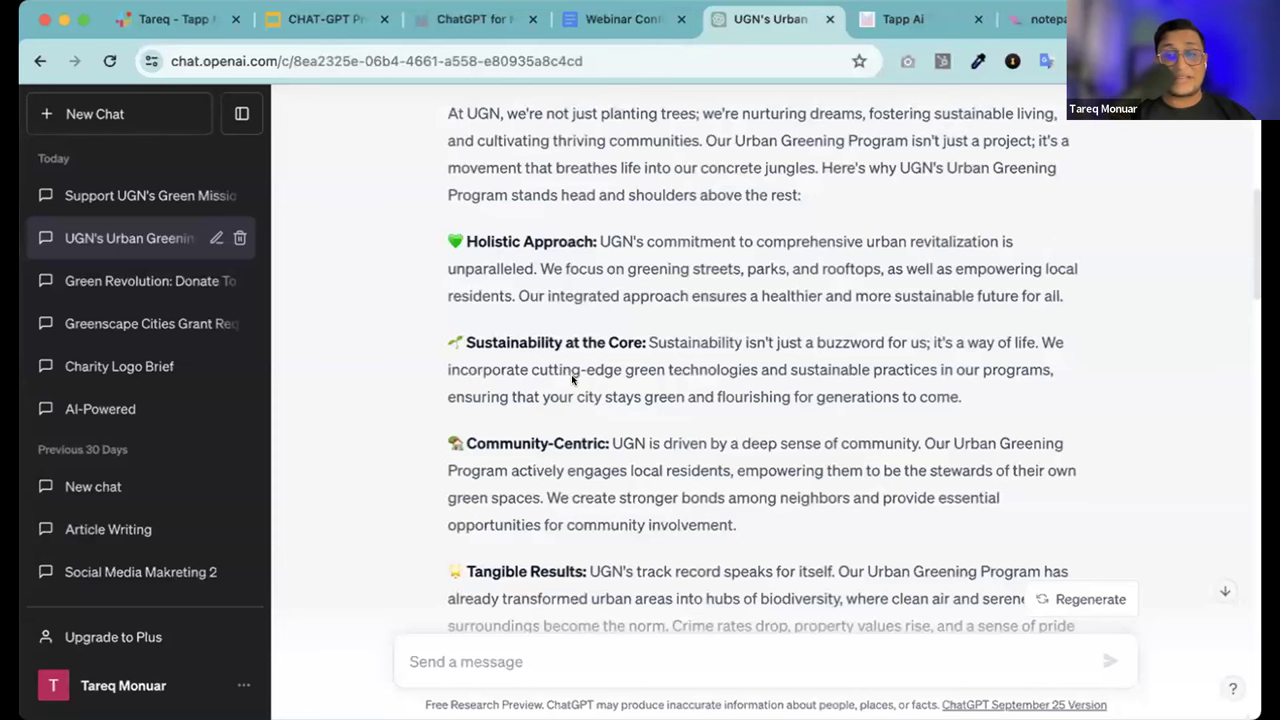
scroll(572, 379, "up", 7)
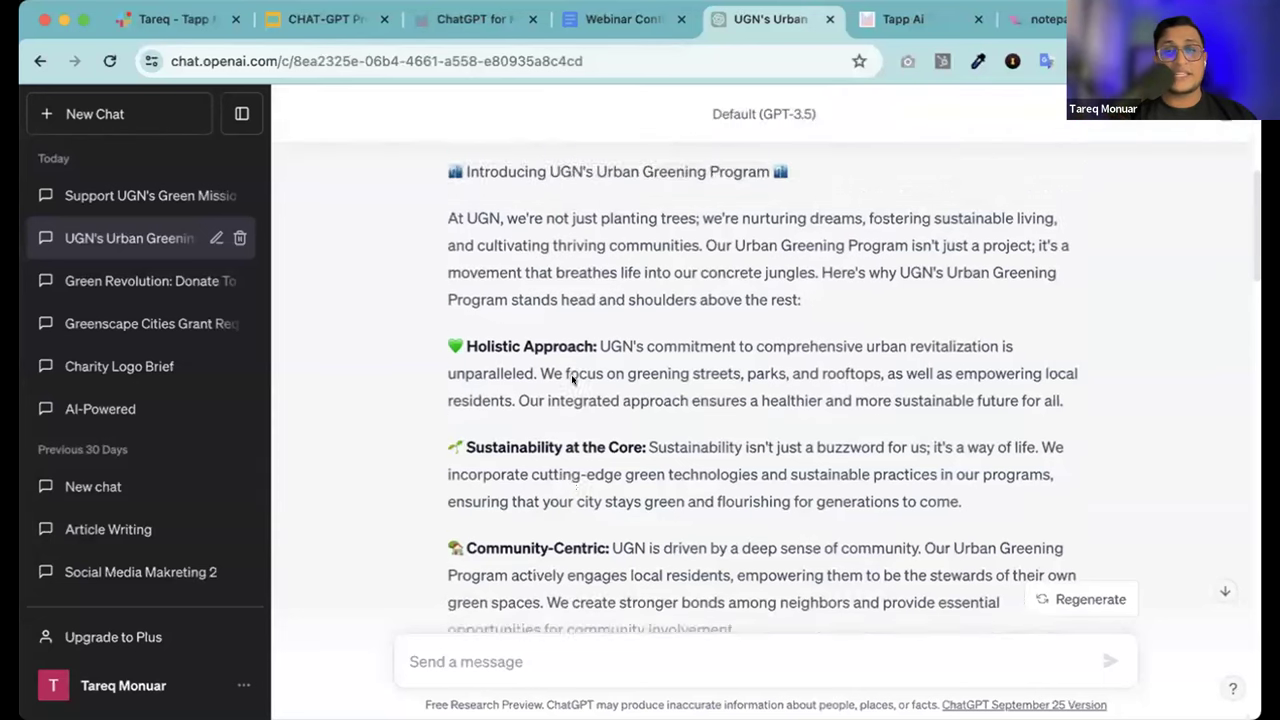
scroll(572, 379, "up", 1)
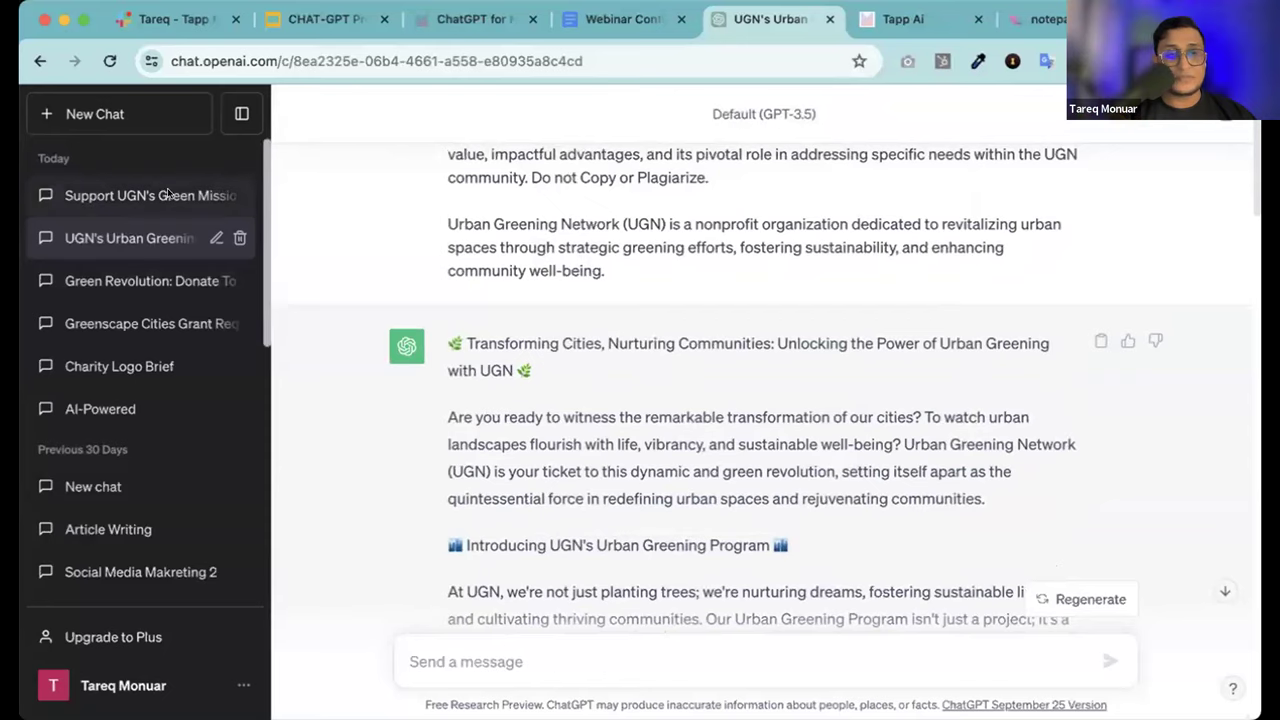
left_click(168, 195)
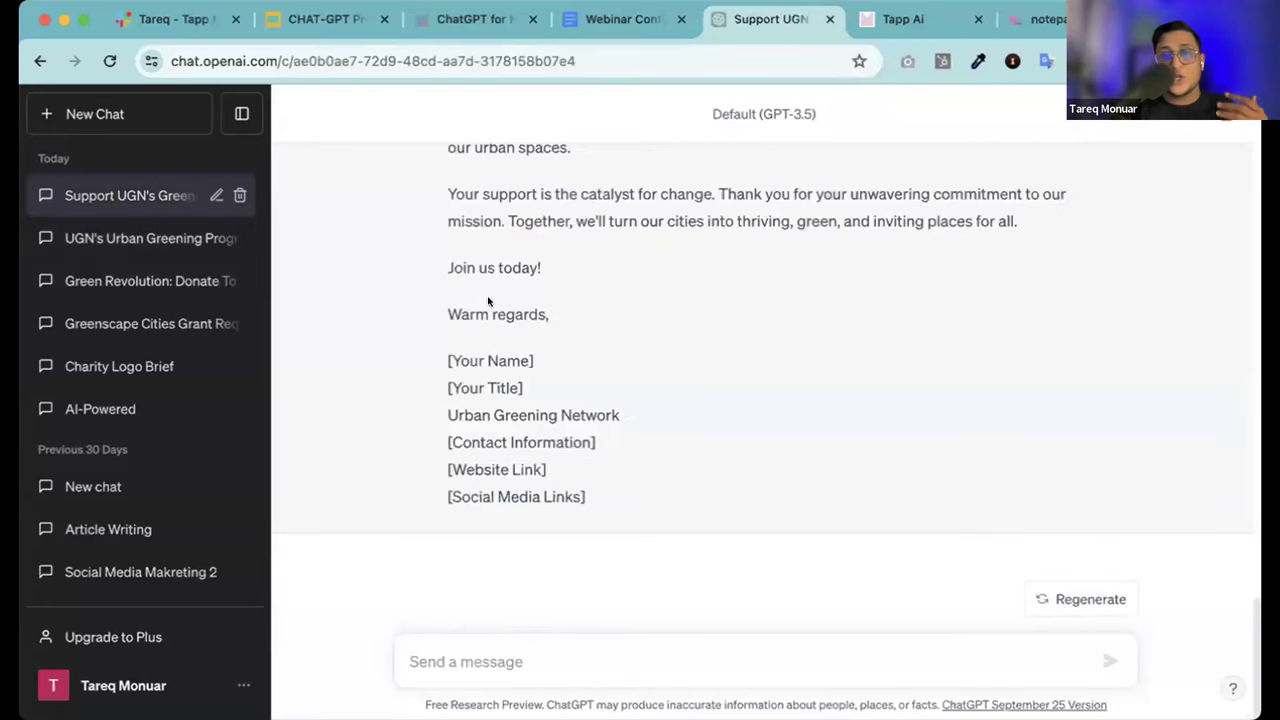
Read through the email-campaign reply and the 'Be a Green Hero Today!' rewrite
scroll(486, 297, "up", 5)
scroll(488, 300, "up", 10)
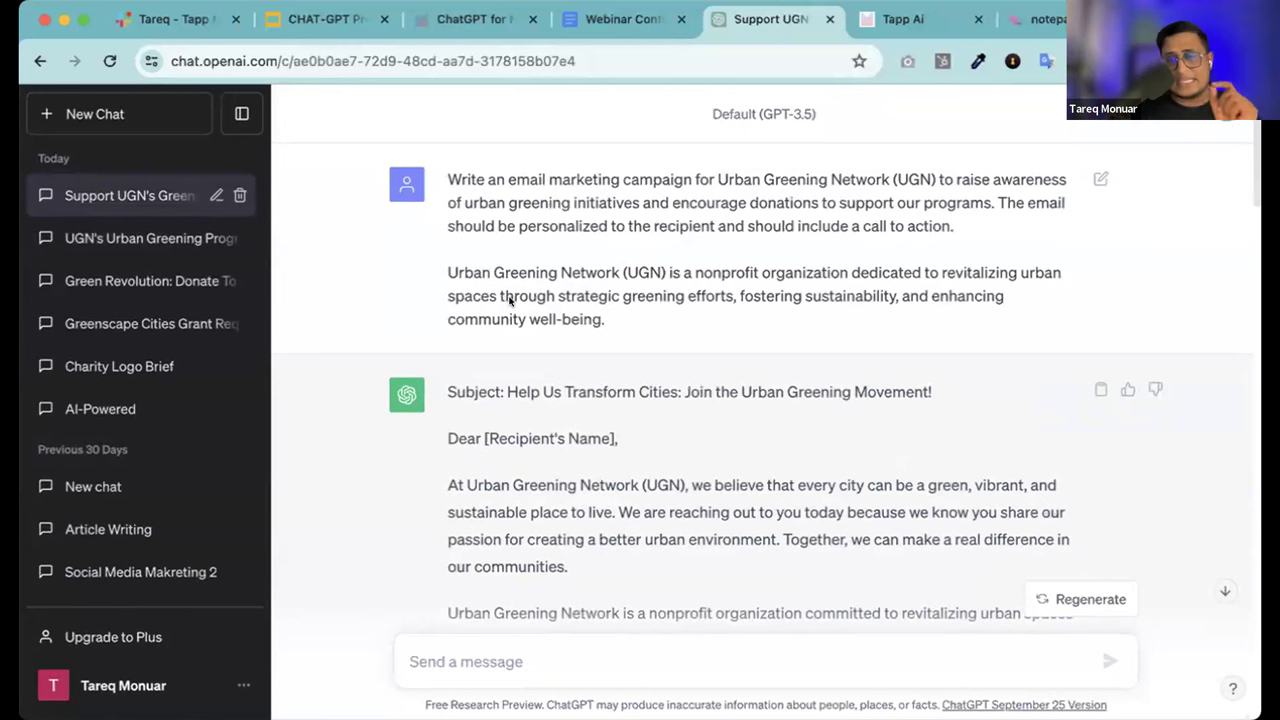
scroll(510, 300, "down", 15)
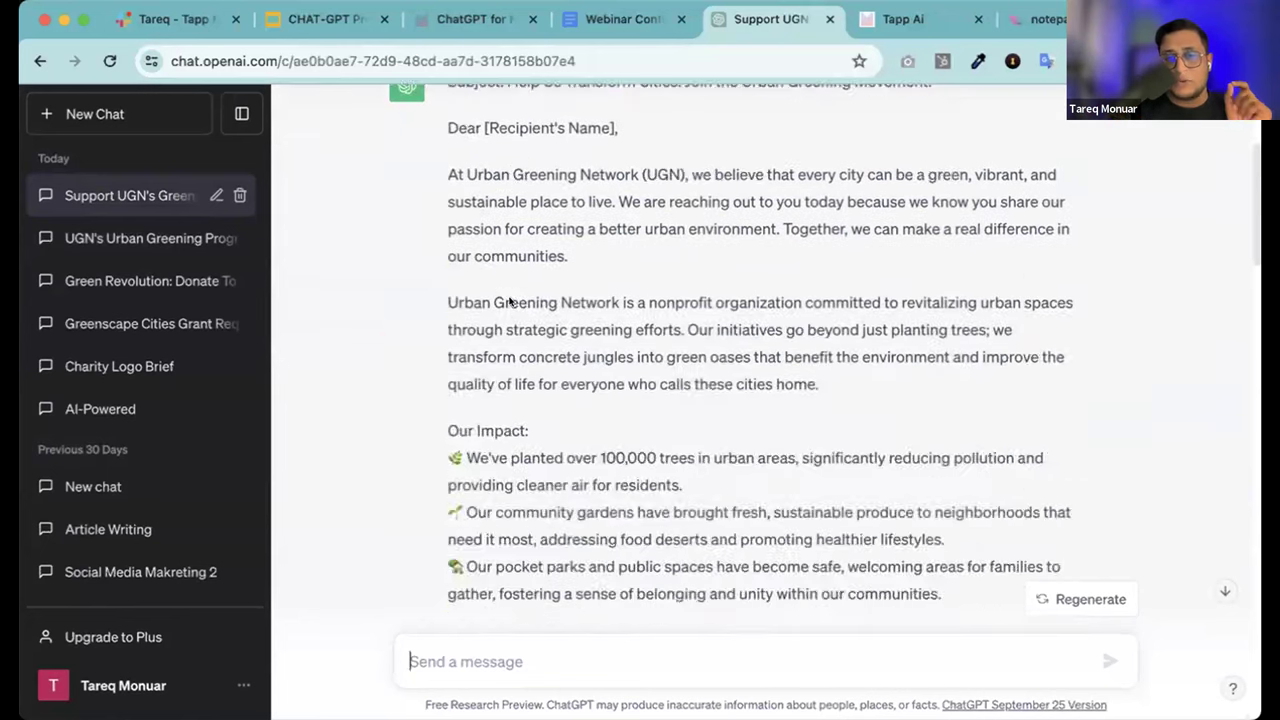
scroll(558, 385, "down", 1)
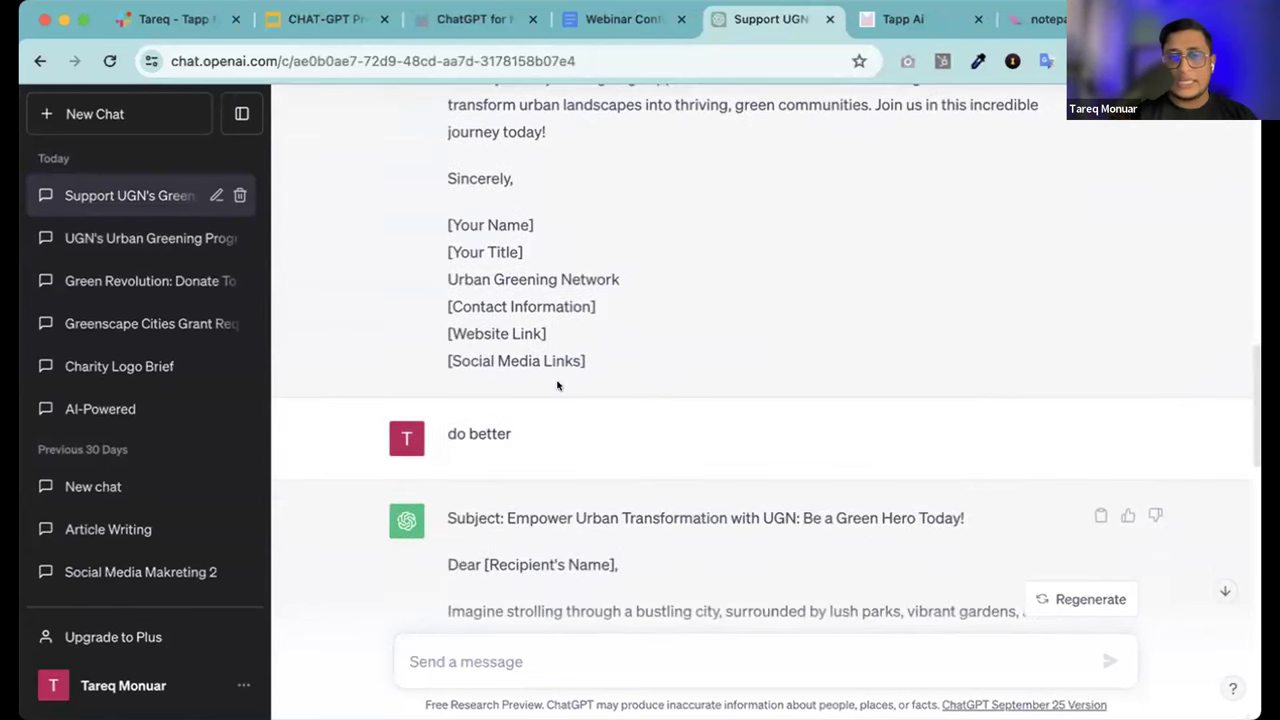
scroll(558, 385, "down", 2)
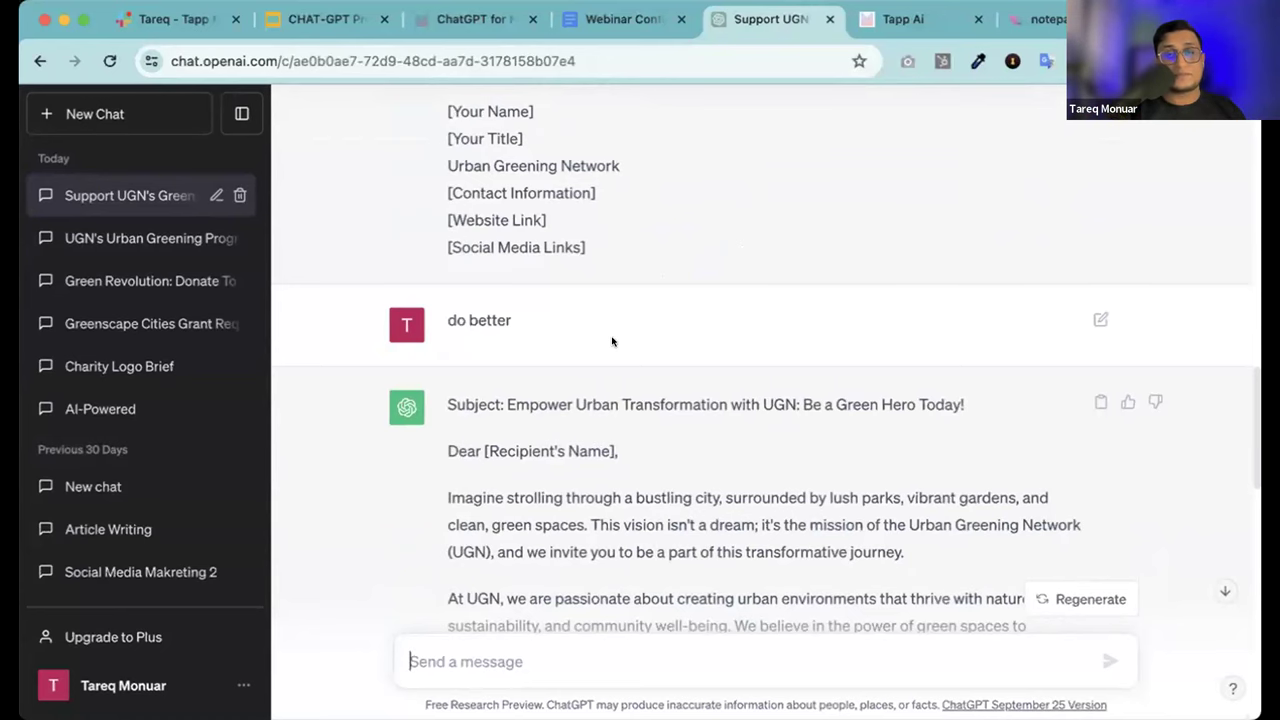
scroll(612, 342, "up", 15)
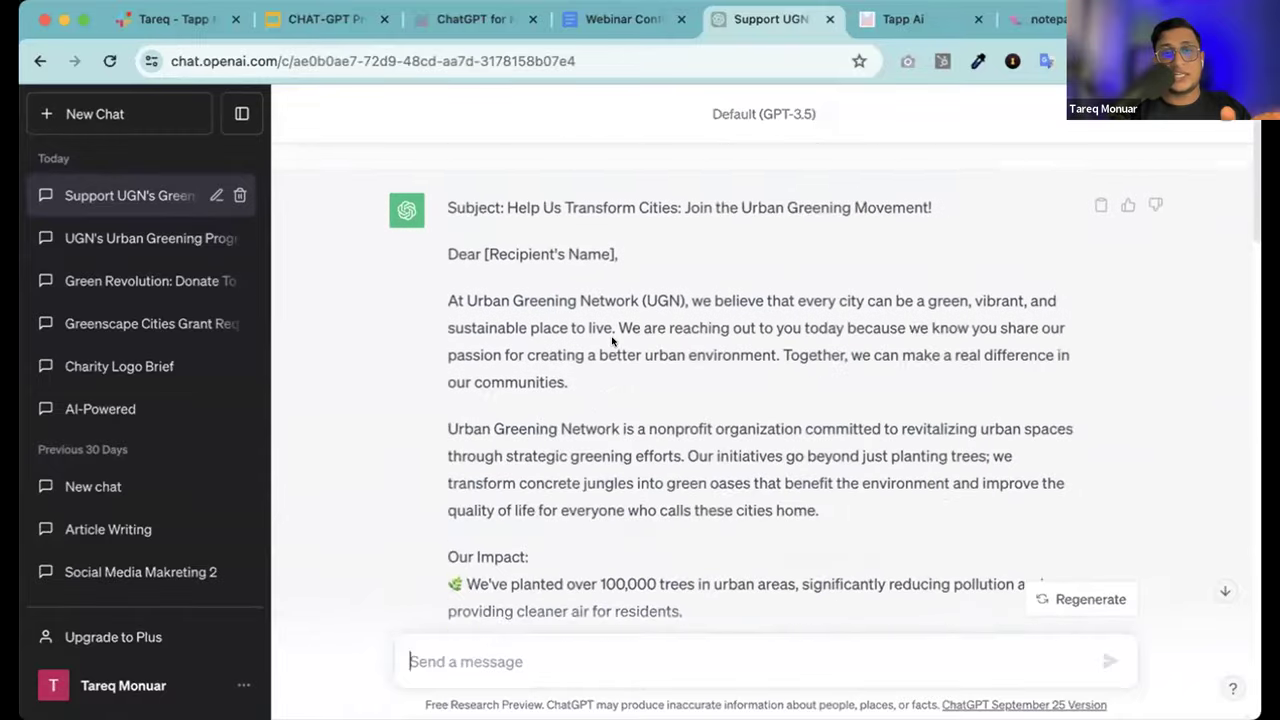
scroll(612, 342, "up", 3)
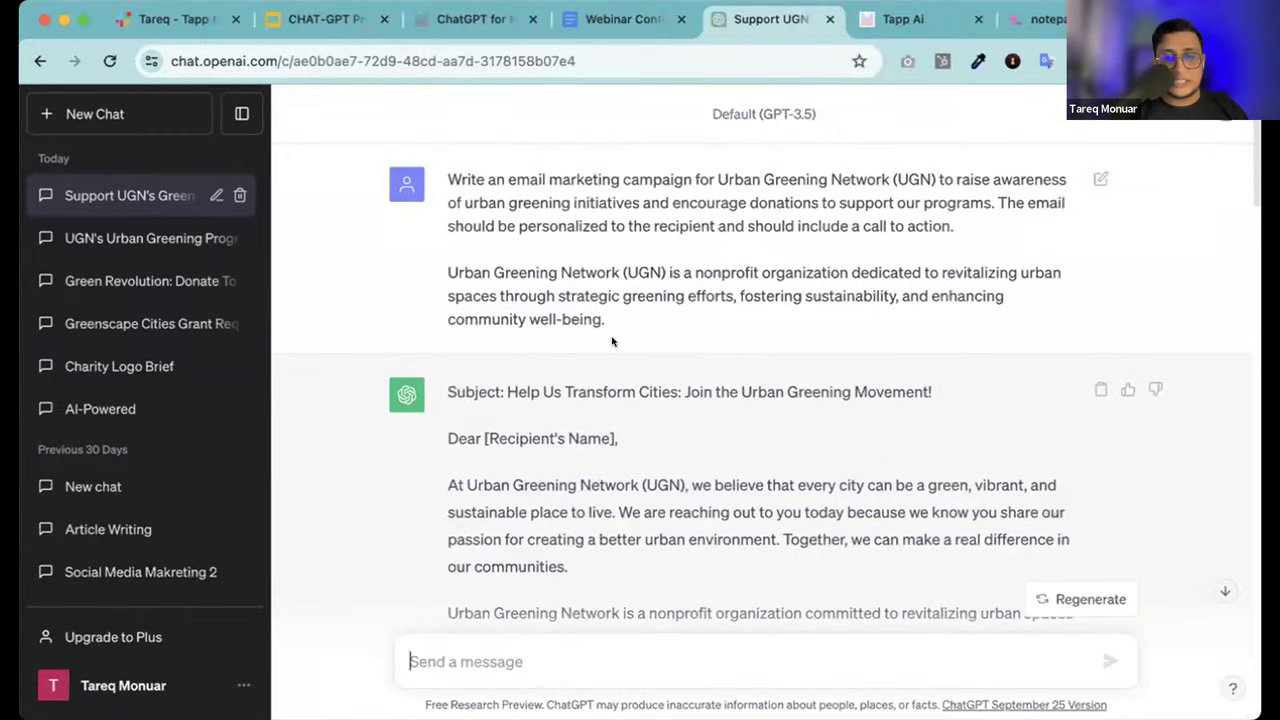
scroll(612, 342, "down", 20)
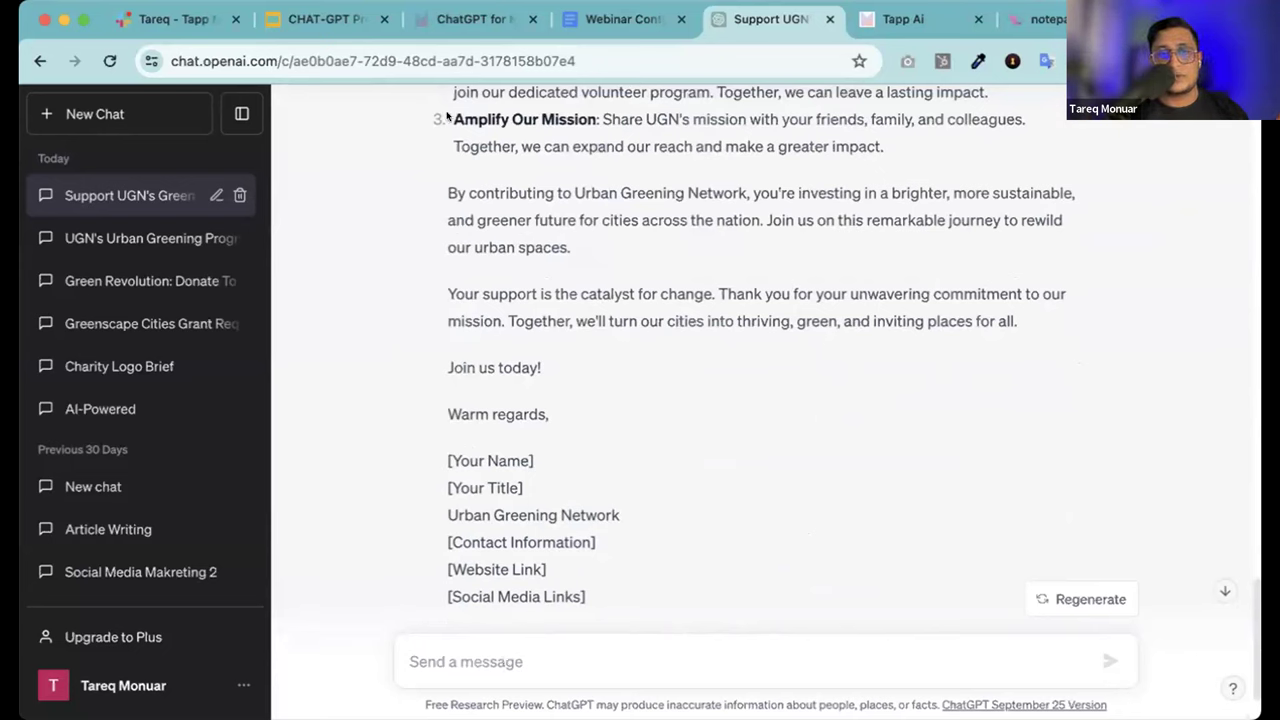
left_click_drag(450, 118, 620, 117)
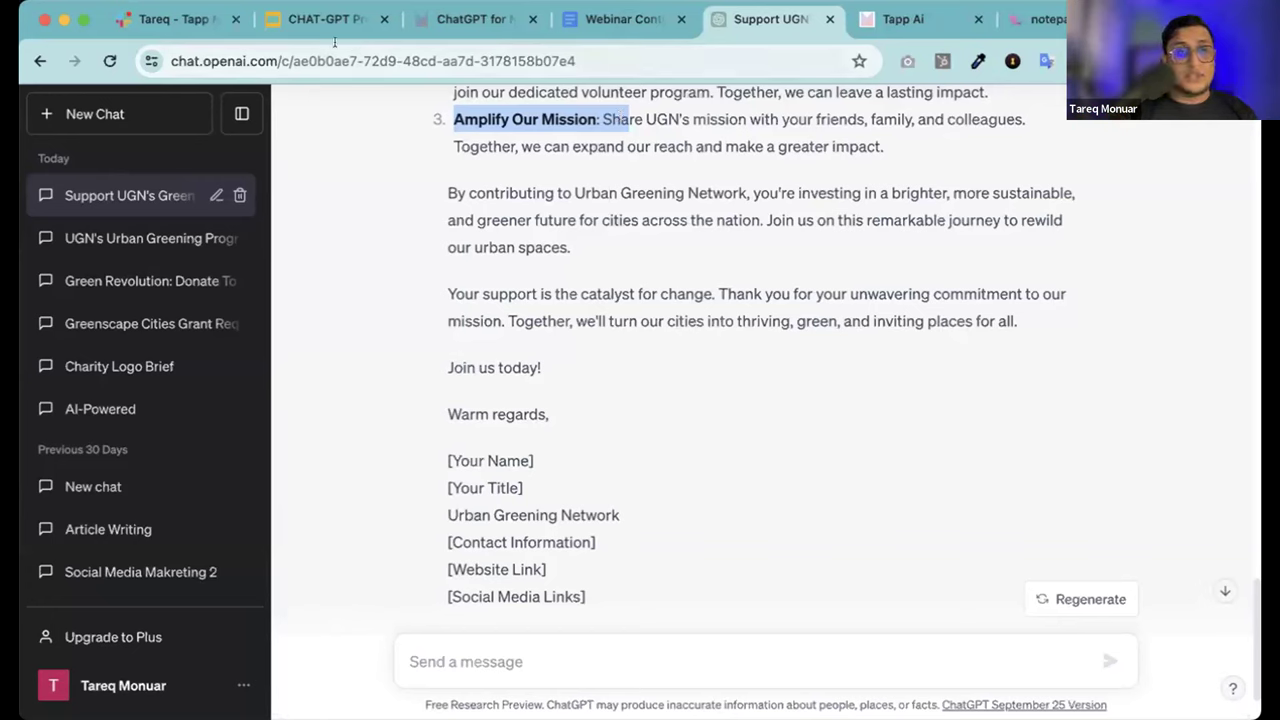
Switch to the ChatGPT for Nonprofits ebook PDF and scroll down toward page 10
left_click(433, 12)
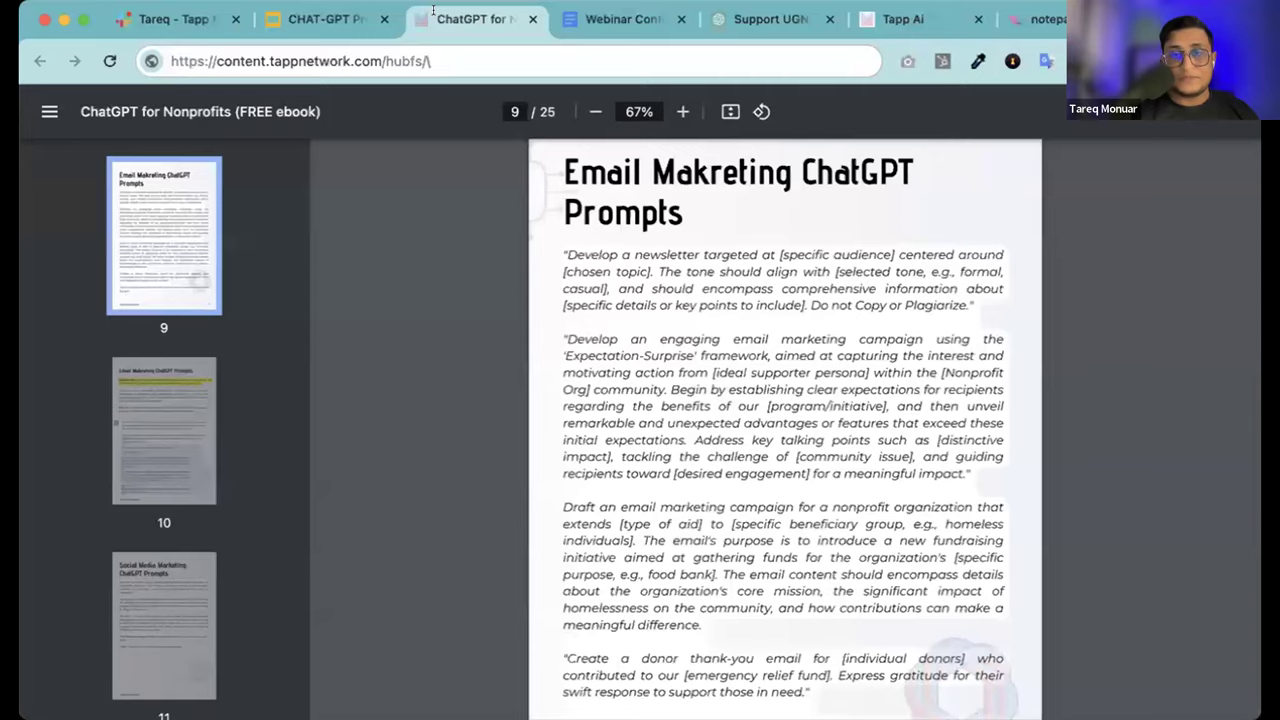
scroll(785, 430, "up", 20)
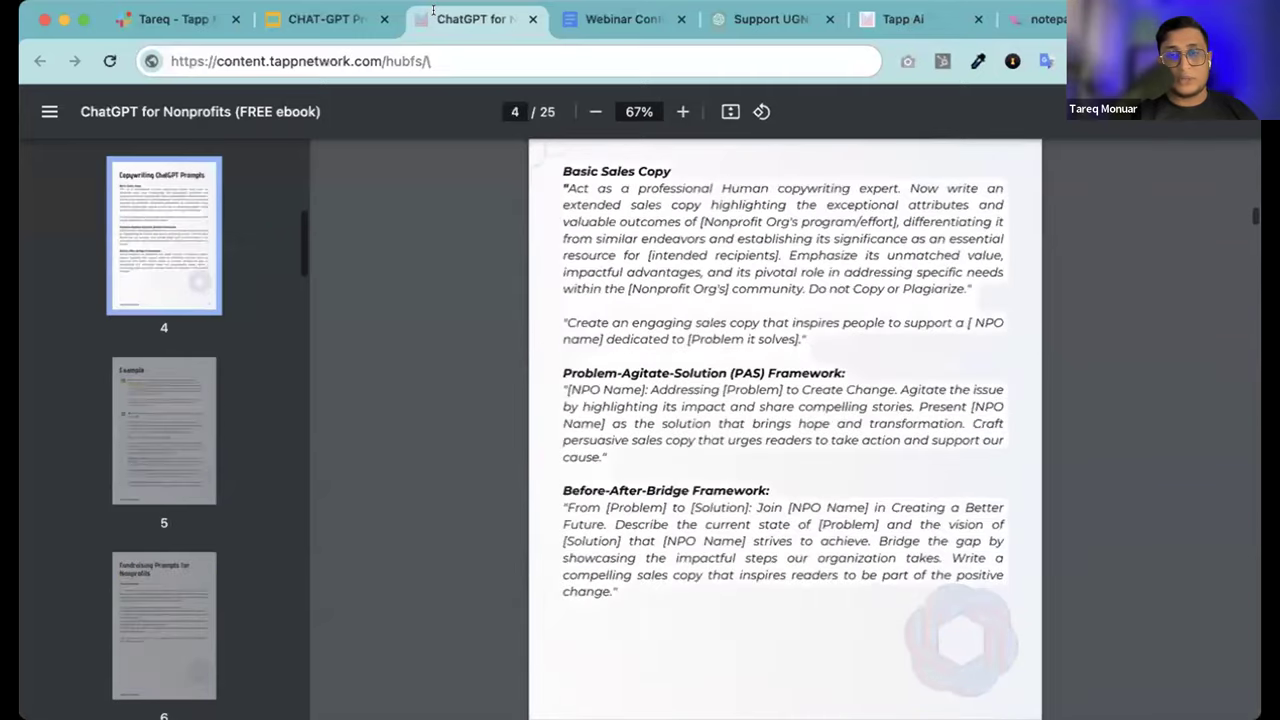
scroll(570, 240, "up", 15)
scroll(570, 240, "down", 6)
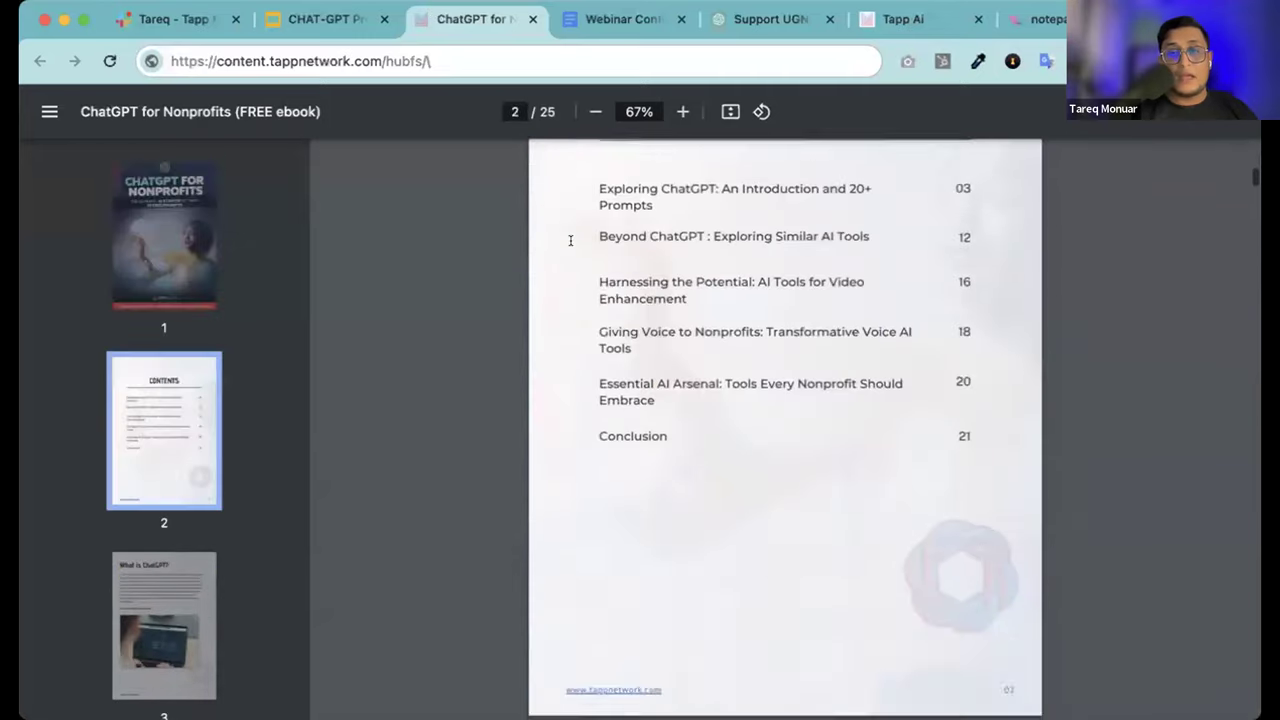
scroll(565, 250, "down", 8)
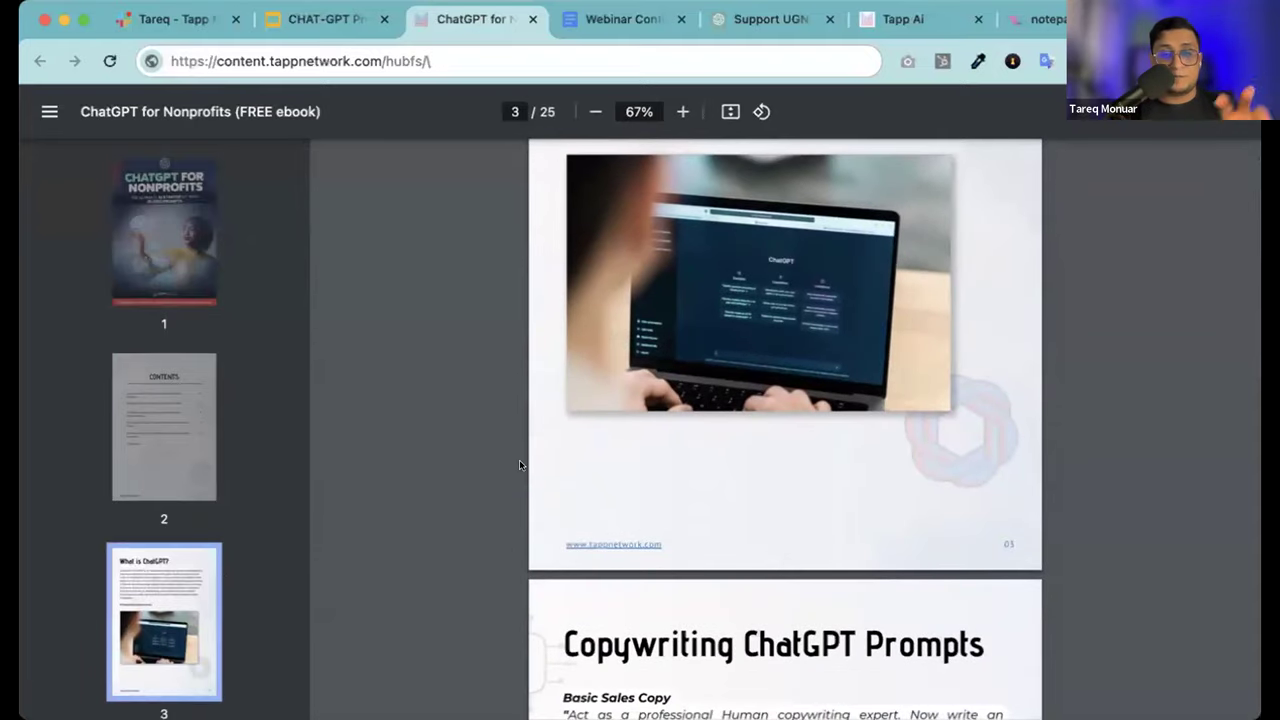
scroll(705, 316, "down", 12)
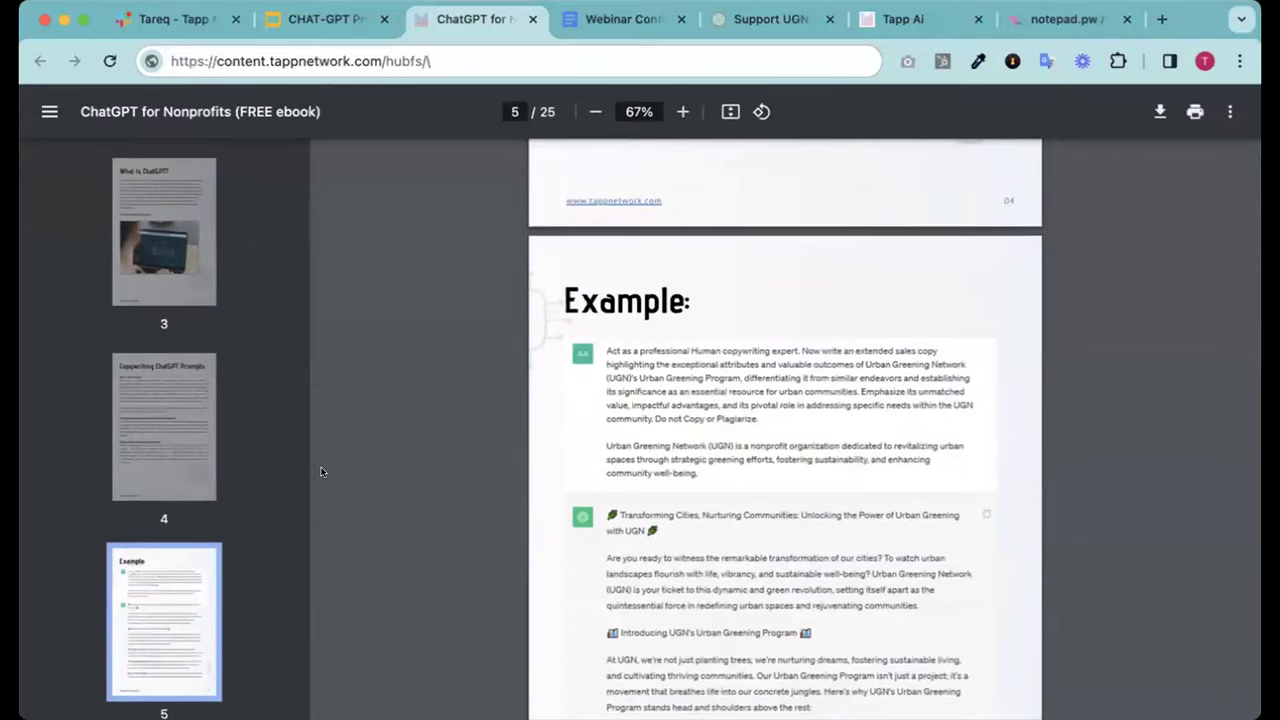
scroll(321, 471, "down", 5)
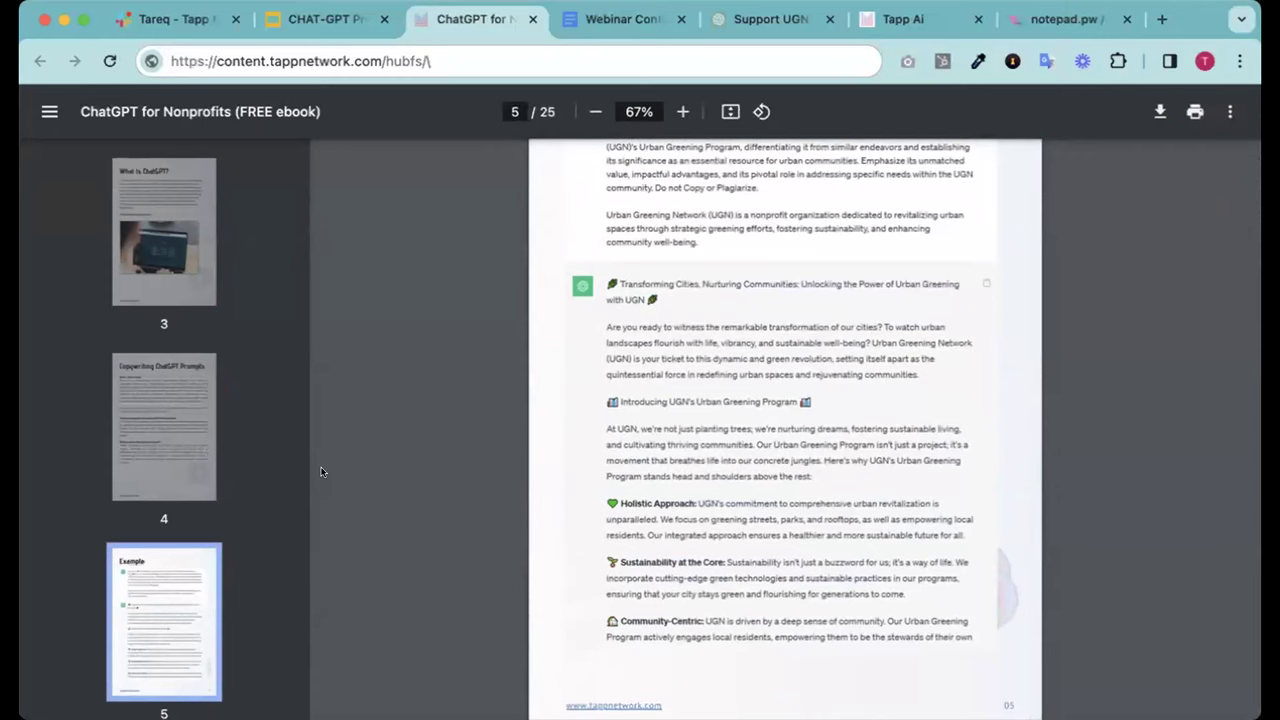
scroll(321, 471, "down", 8)
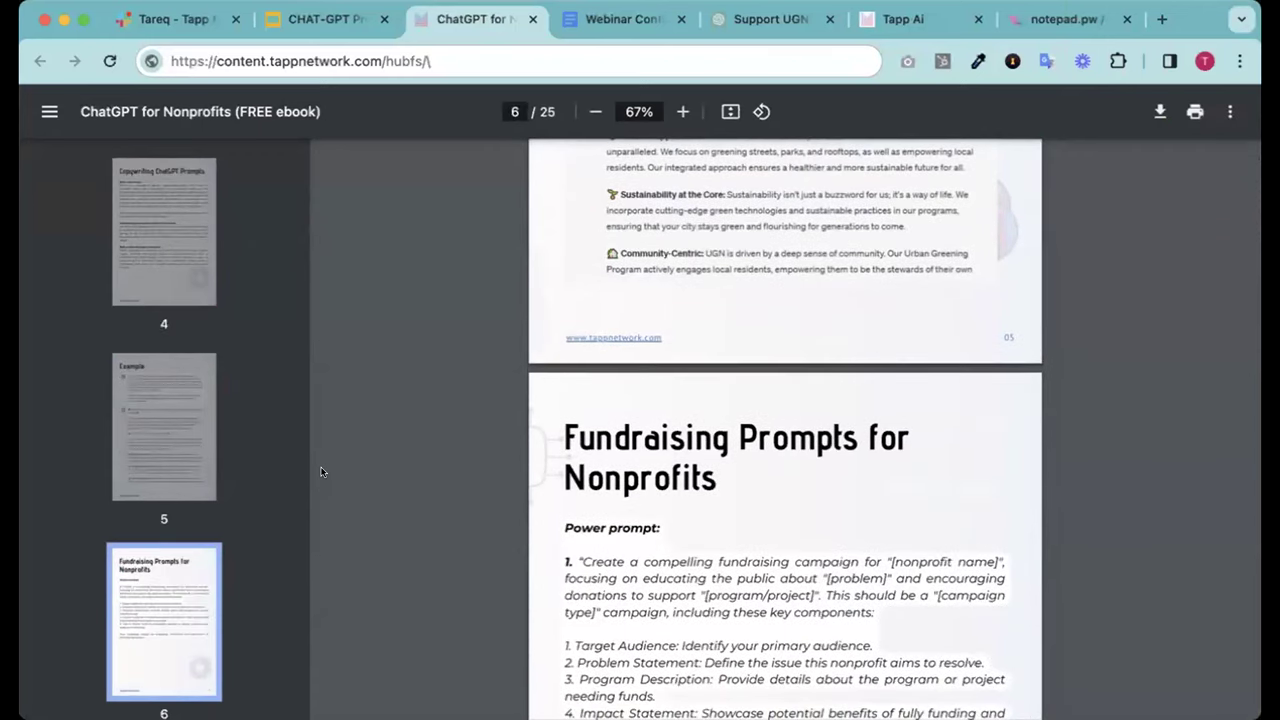
scroll(321, 471, "down", 8)
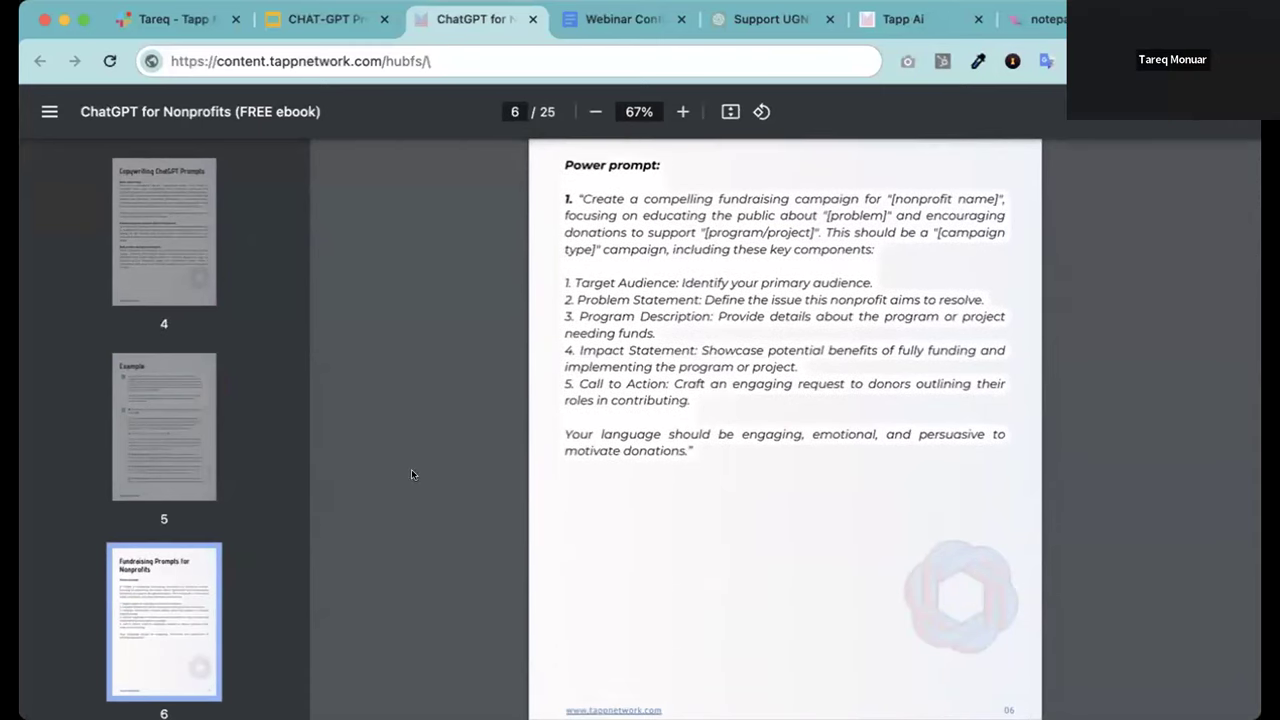
scroll(446, 457, "down", 20)
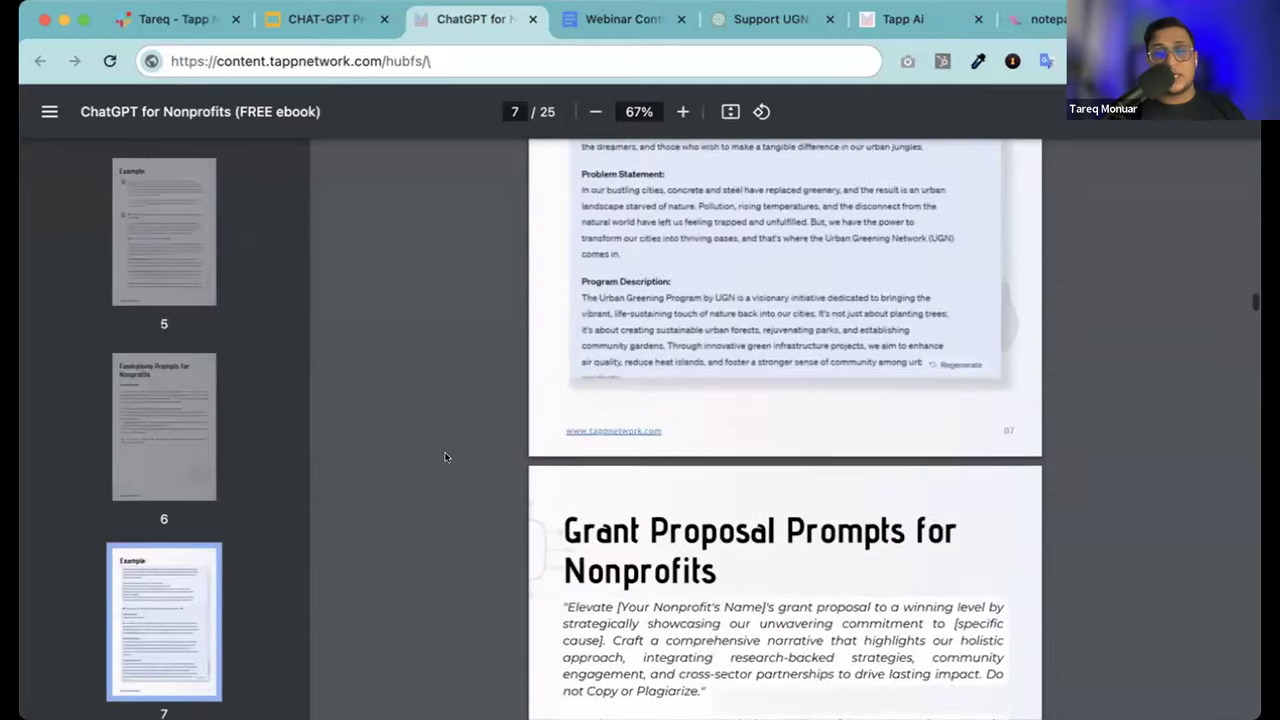
scroll(446, 457, "down", 20)
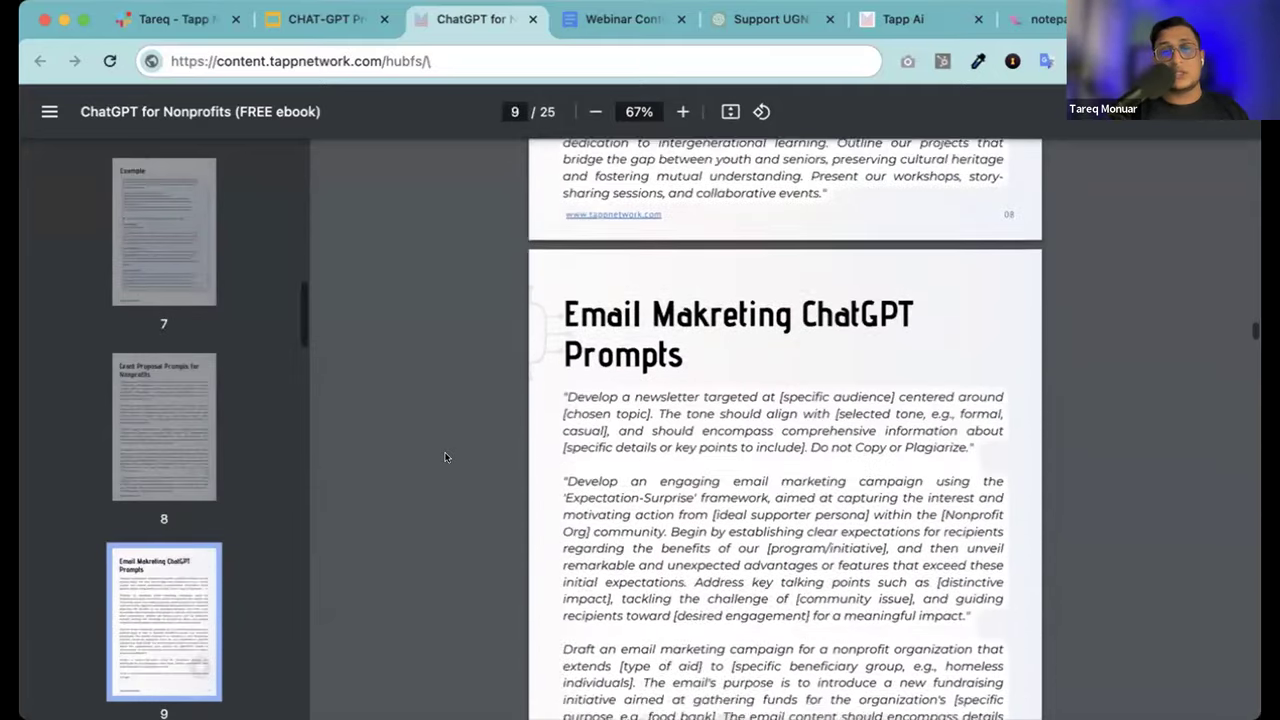
scroll(446, 457, "down", 20)
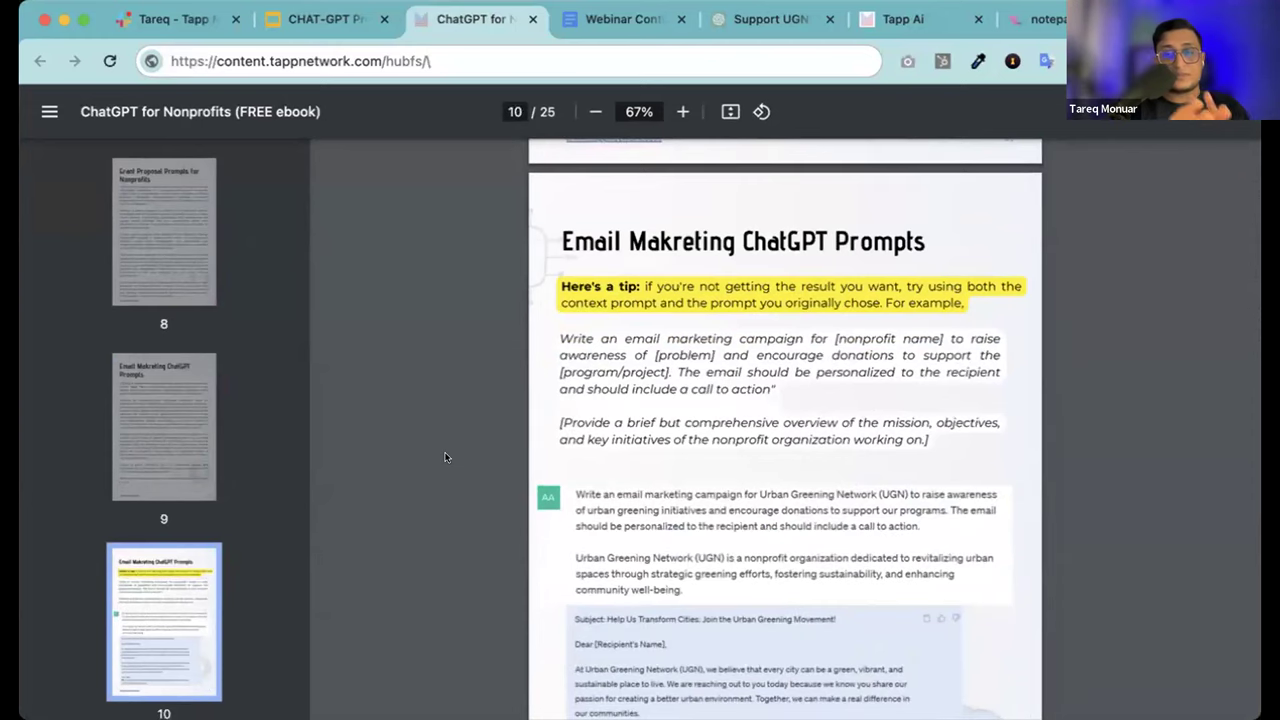
Highlight the italic email marketing prompt on page 10, then clear the selection
scroll(446, 457, "down", 3)
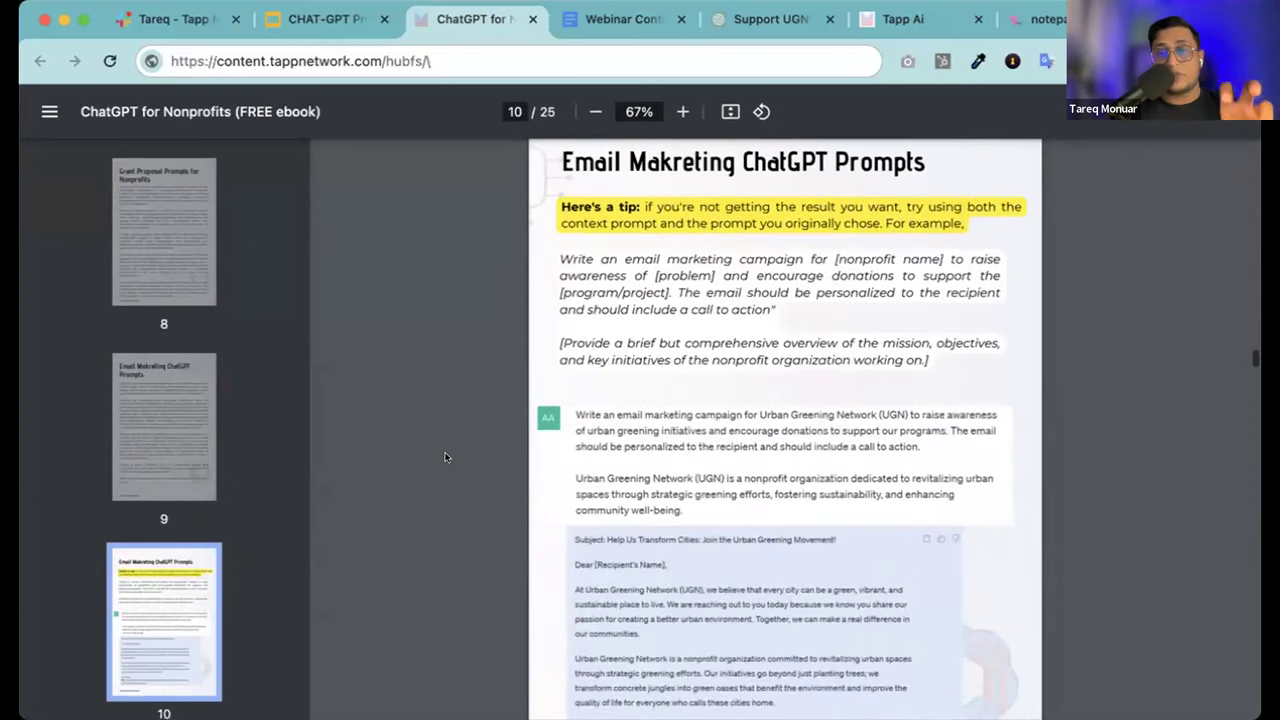
left_click_drag(561, 258, 729, 360)
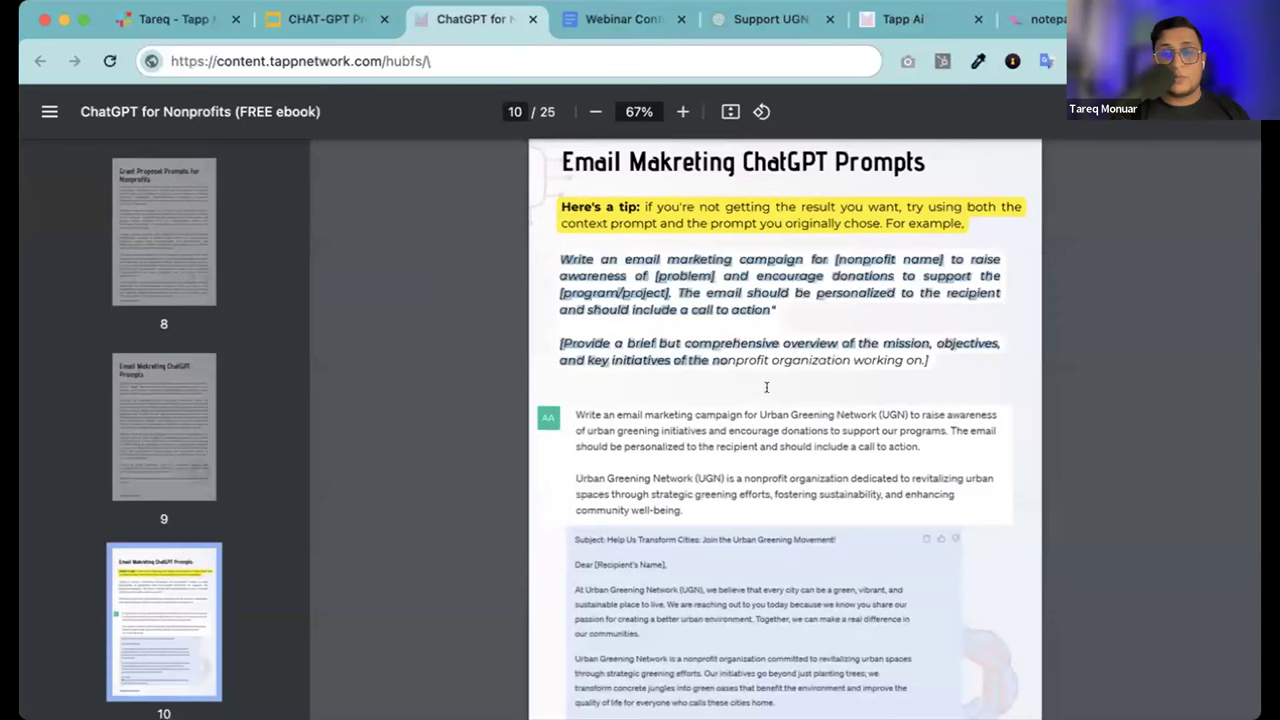
left_click(697, 258)
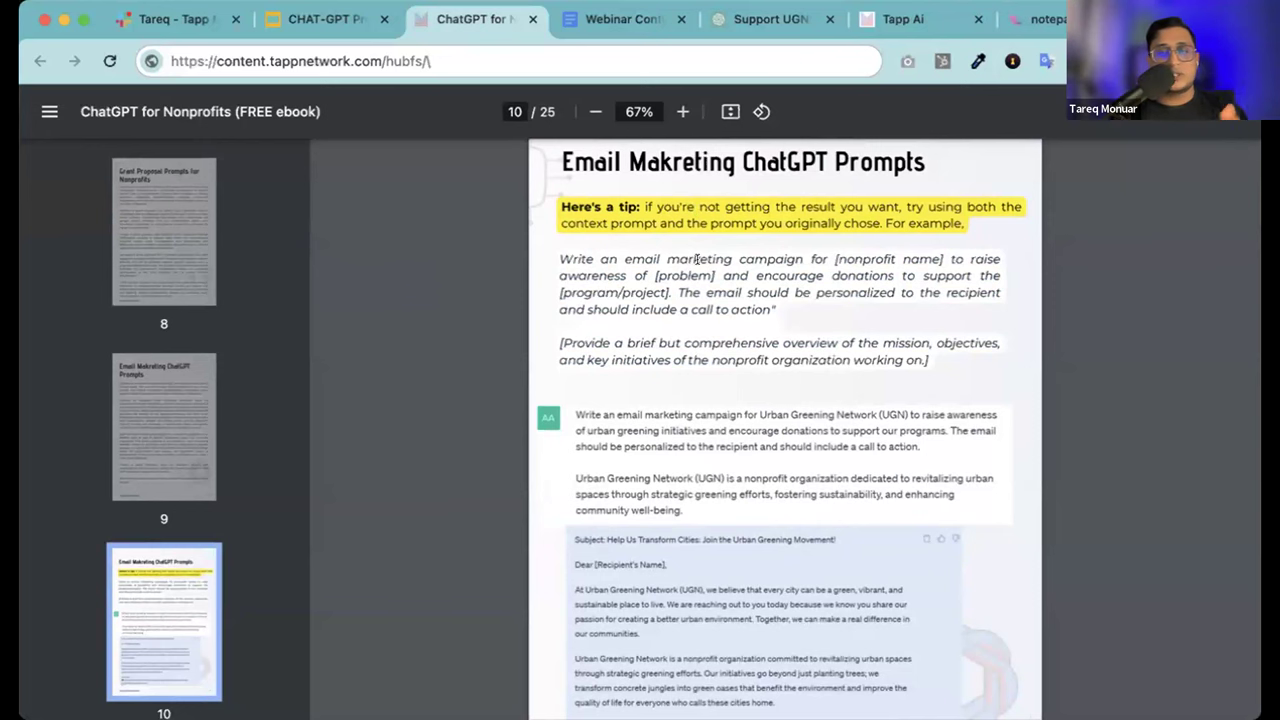
Page down through pages 11–18 of the ChatGPT for Nonprofits ebook
scroll(697, 259, "down", 15)
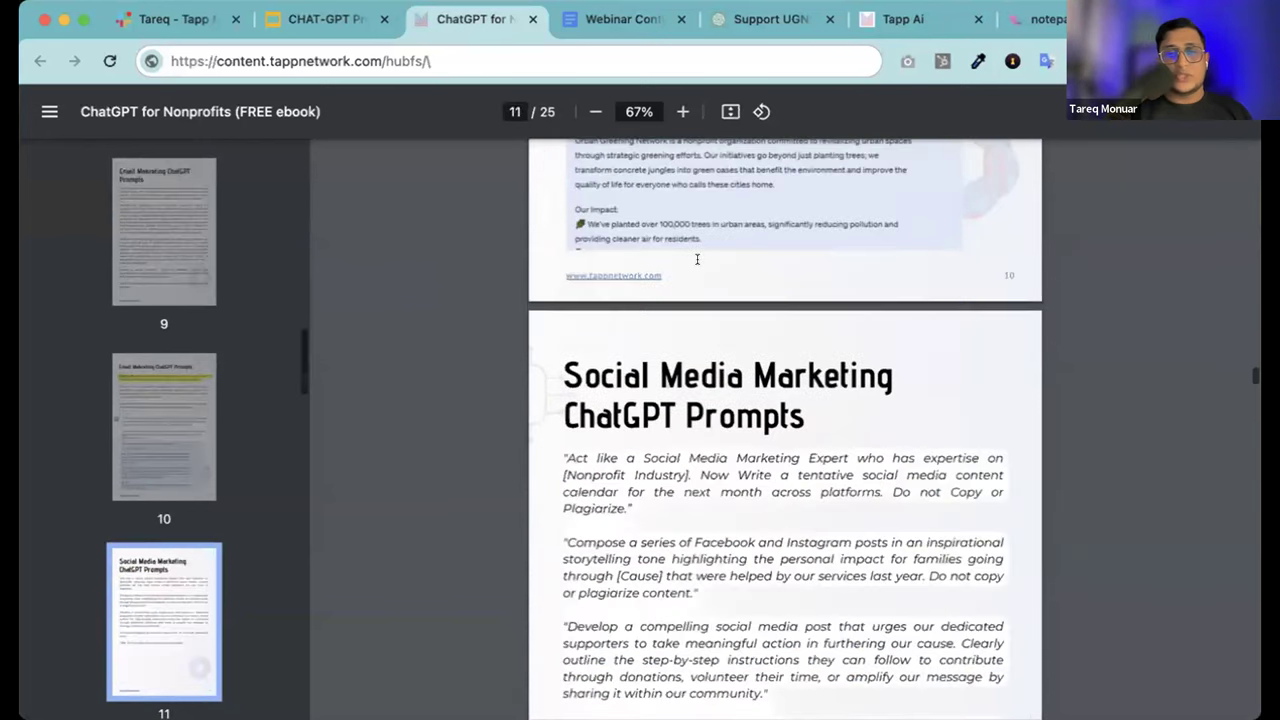
scroll(697, 259, "down", 20)
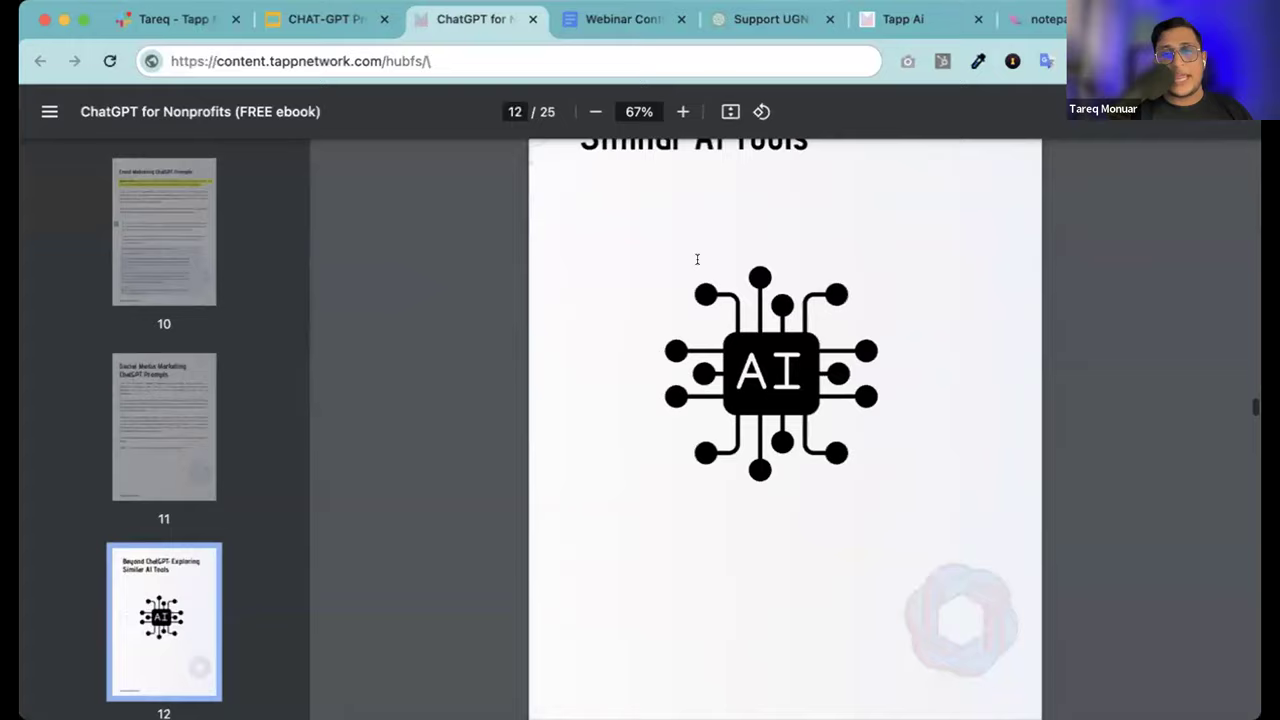
scroll(697, 259, "down", 2)
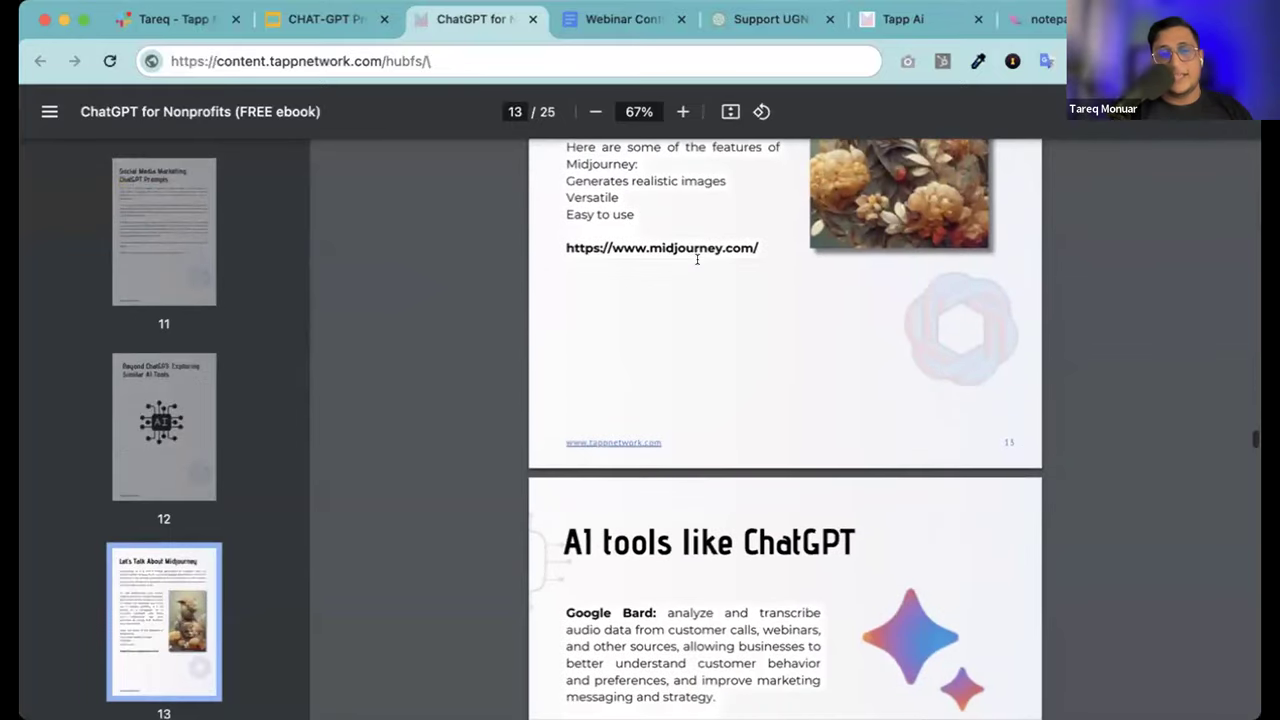
scroll(697, 259, "down", 3)
scroll(697, 259, "down", 5)
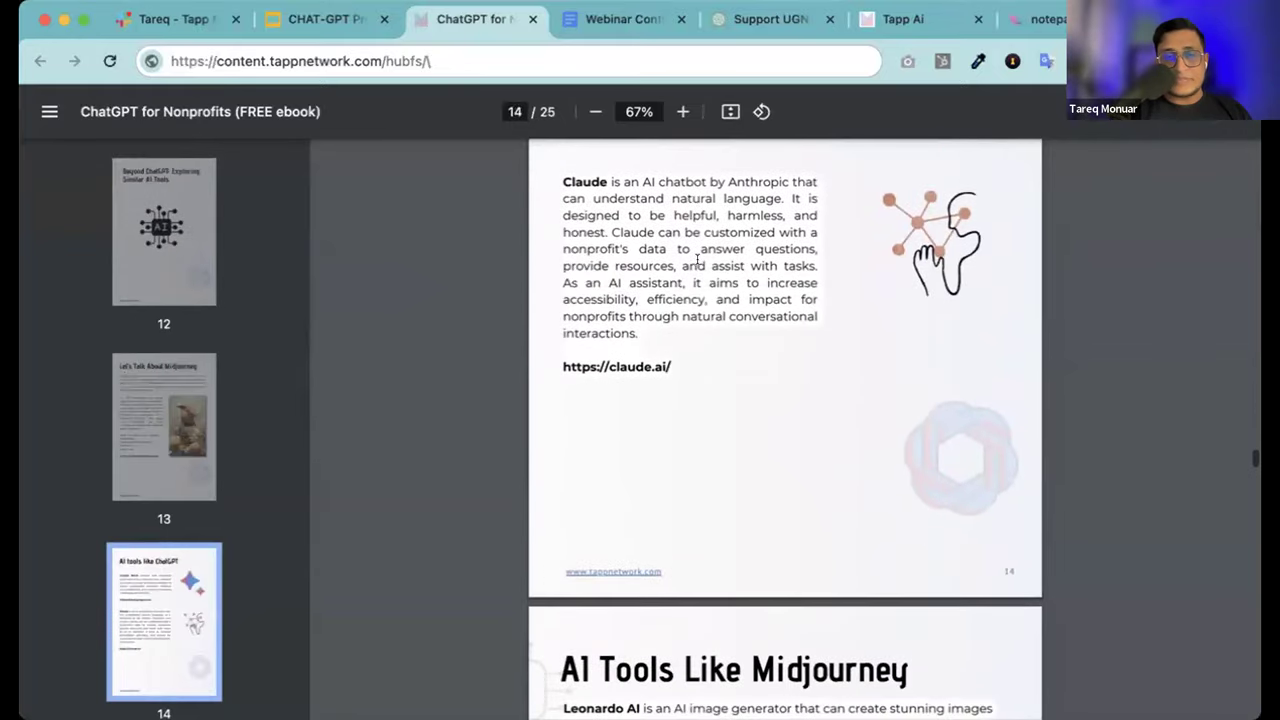
scroll(697, 259, "down", 3)
scroll(697, 259, "down", 3)
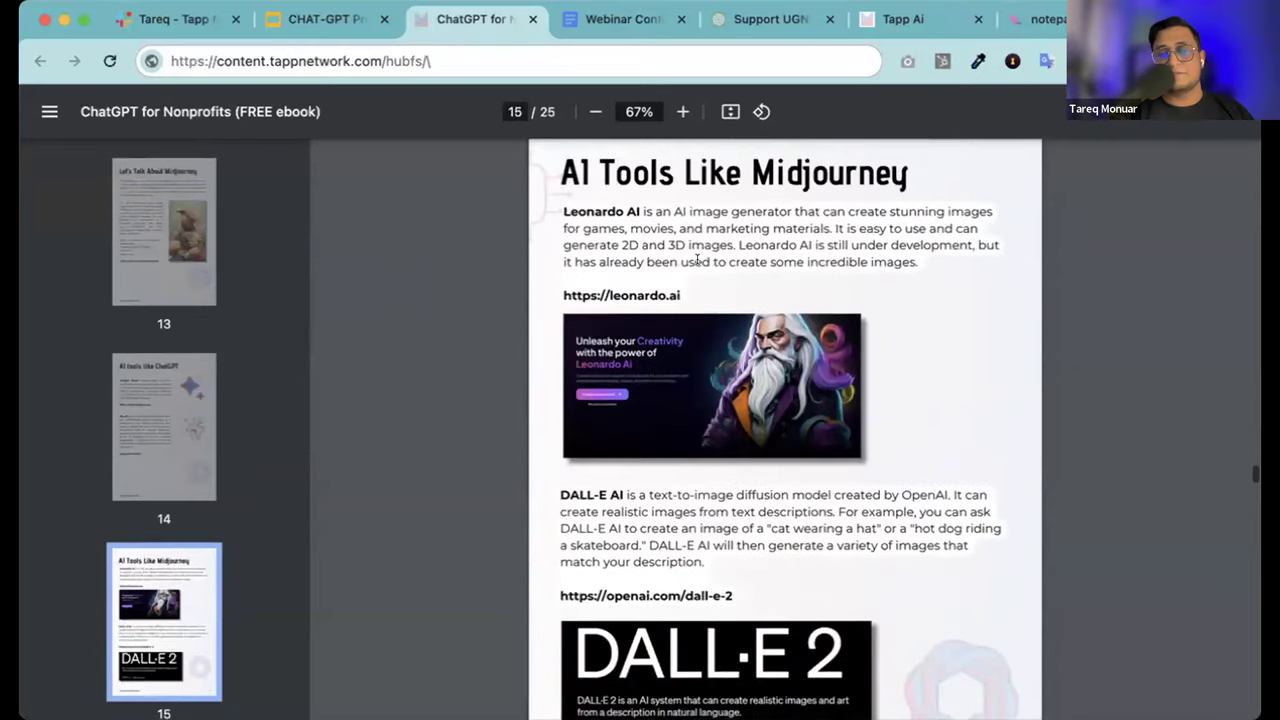
scroll(697, 259, "down", 3)
scroll(697, 259, "down", 1)
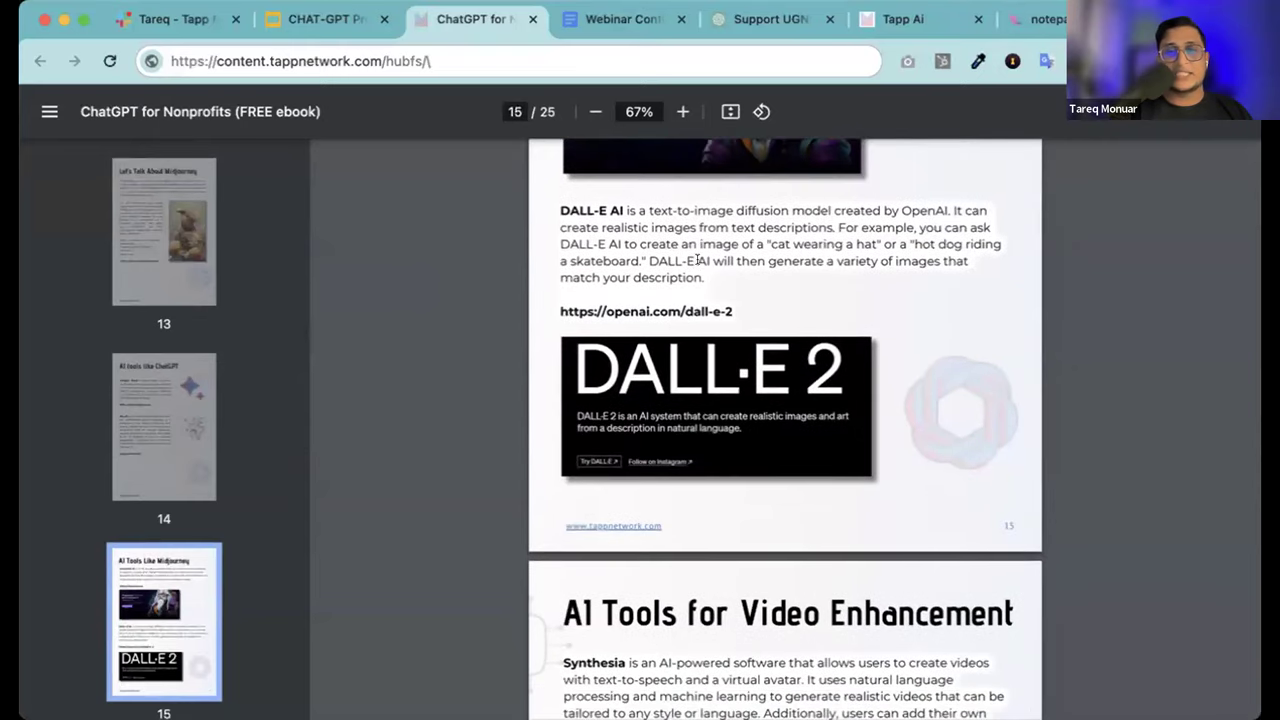
scroll(697, 259, "down", 10)
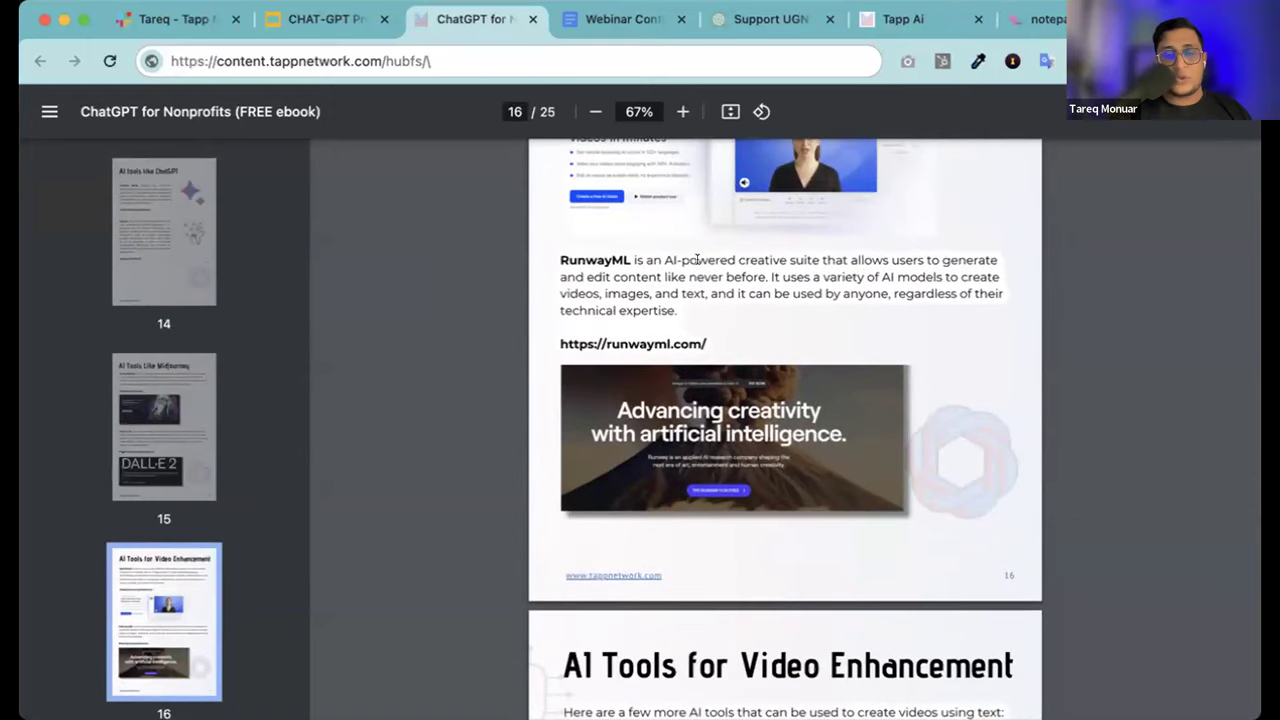
scroll(697, 259, "down", 10)
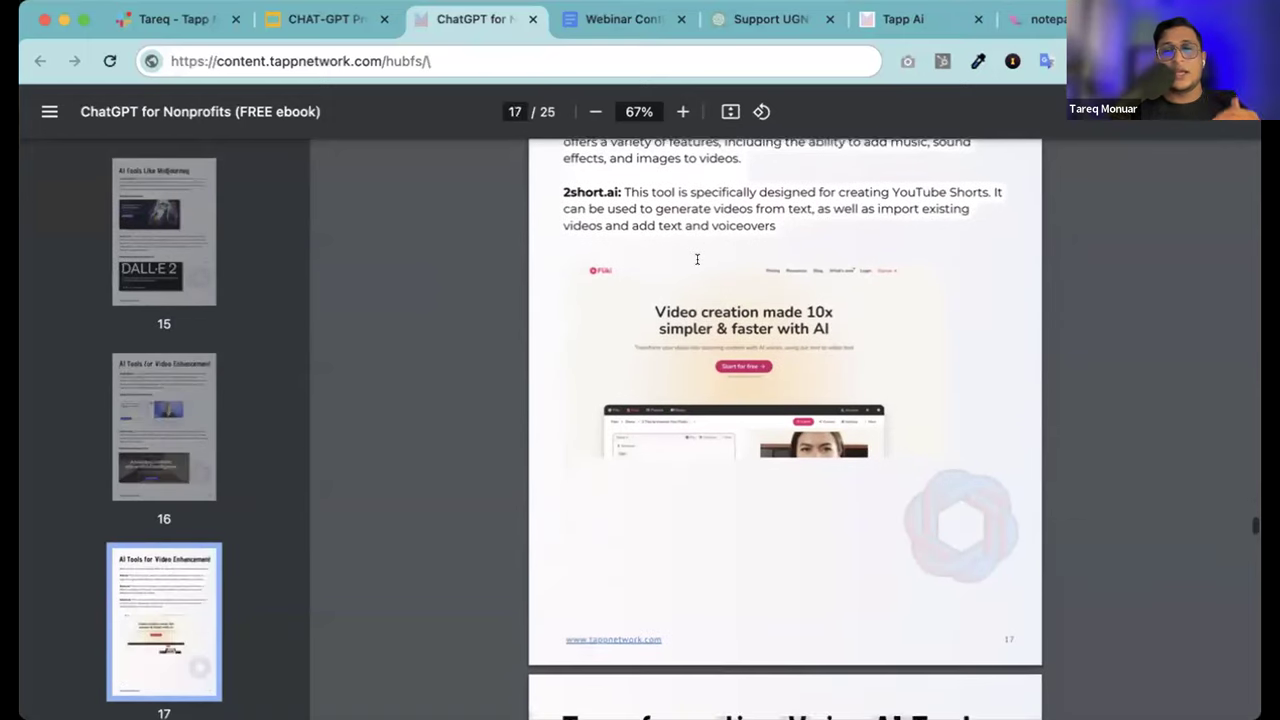
scroll(697, 259, "down", 3)
Scroll back up to the ebook's cover, page 1 of 25
scroll(697, 259, "up", 15)
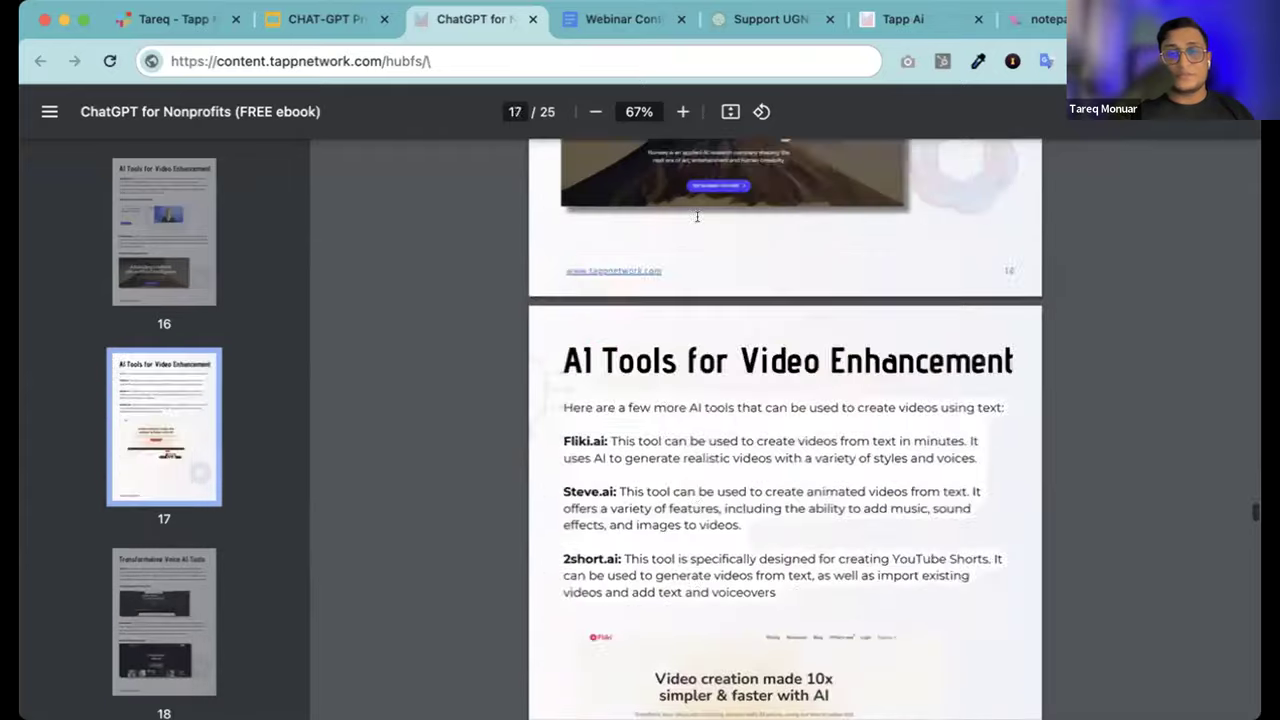
scroll(697, 216, "up", 20)
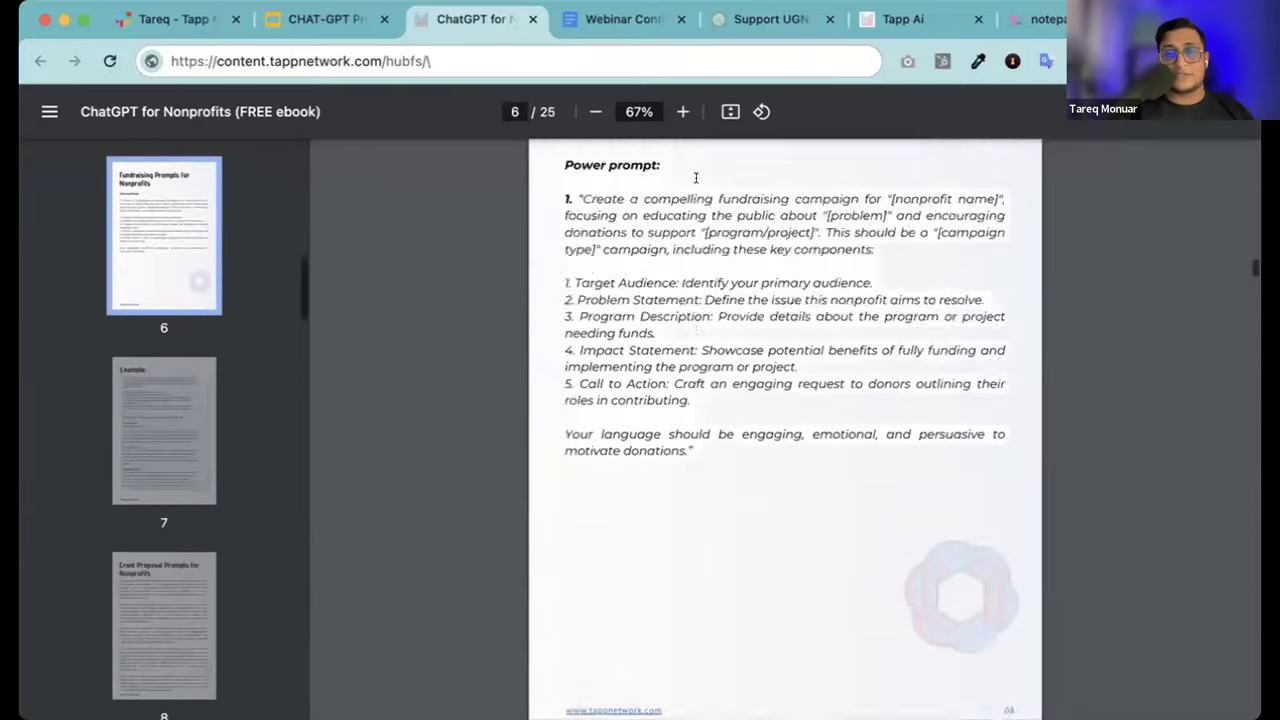
scroll(695, 178, "up", 12)
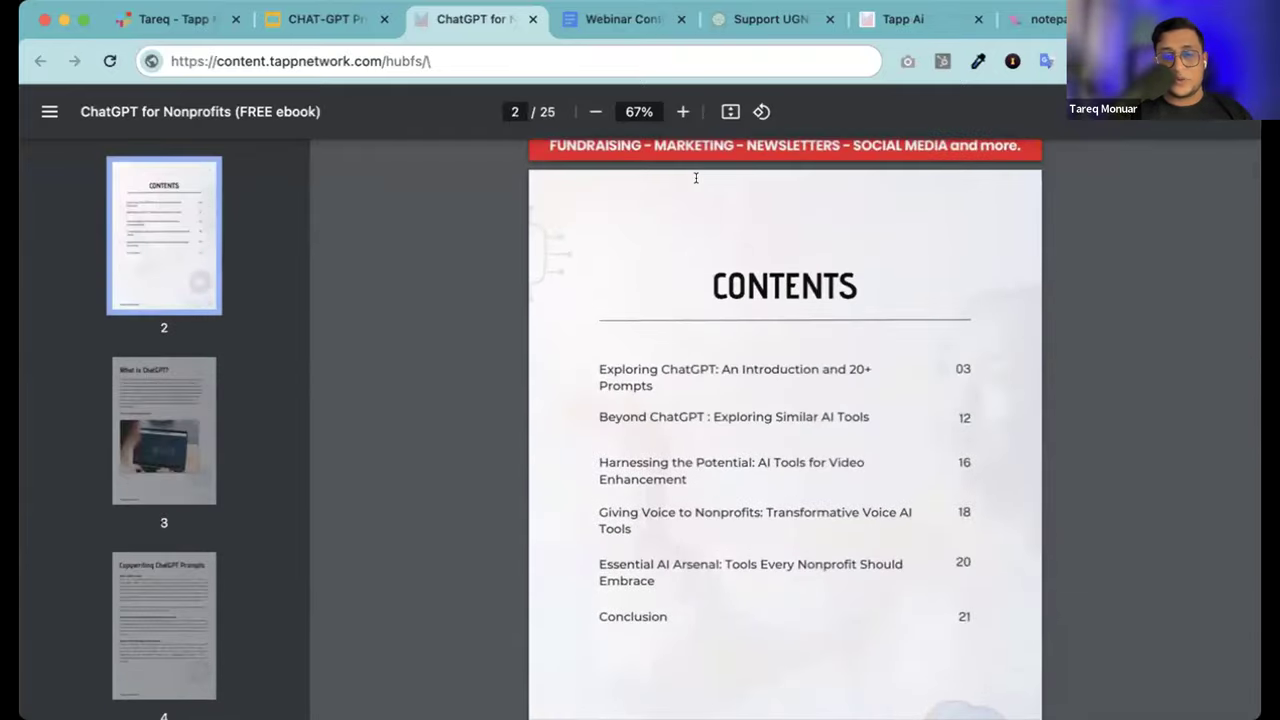
scroll(696, 178, "down", 15)
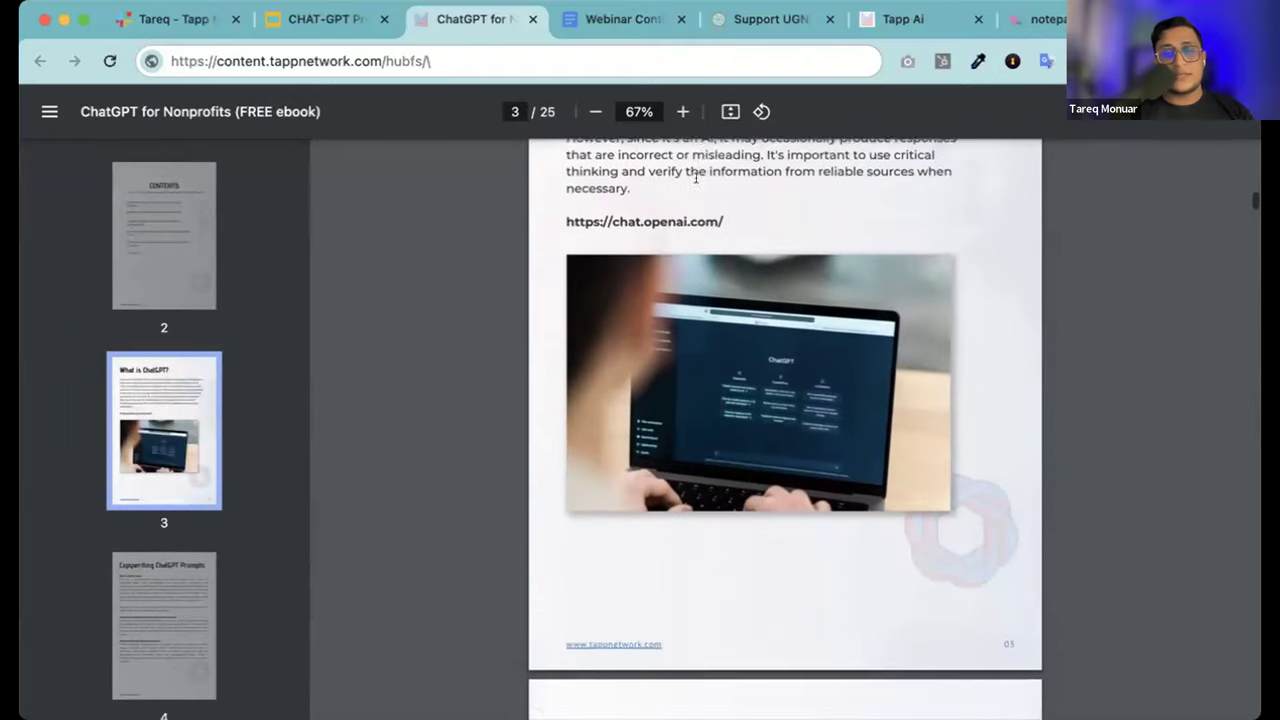
scroll(696, 178, "up", 20)
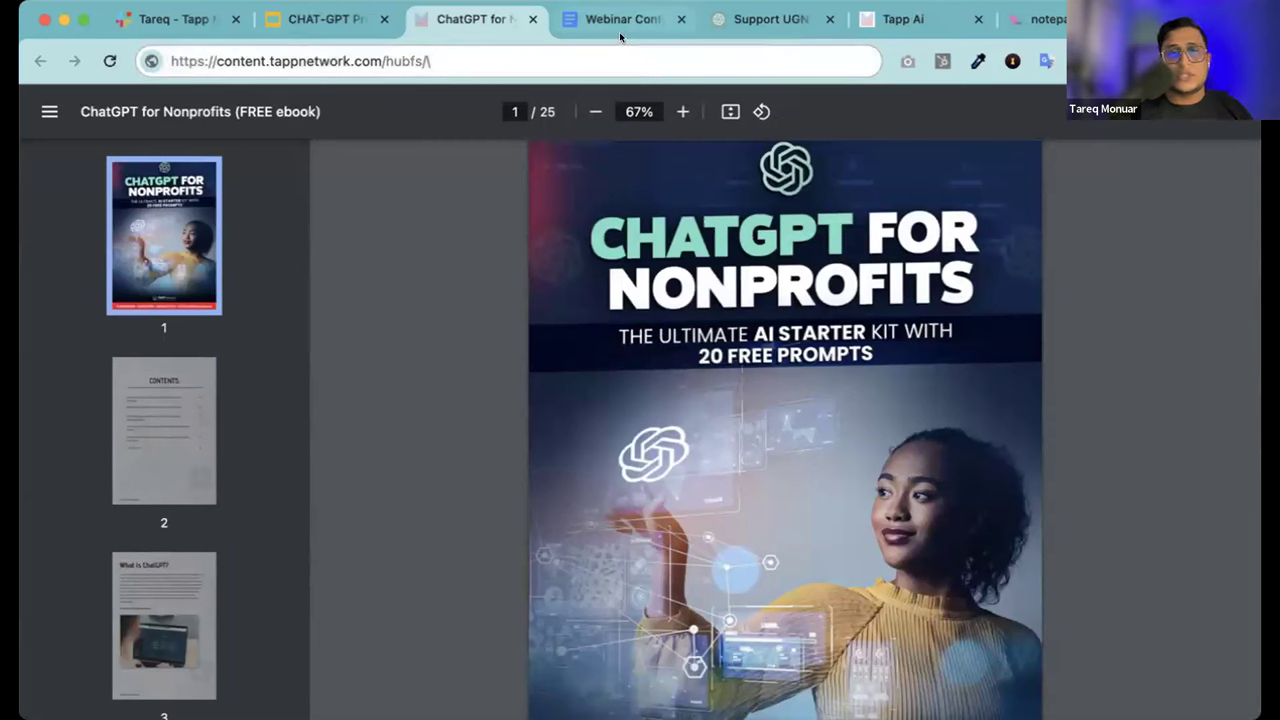
Show webinar slide 18, Impressive Alternatives to GPT, then return to the Support UGN chat
left_click(620, 22)
left_click(773, 22)
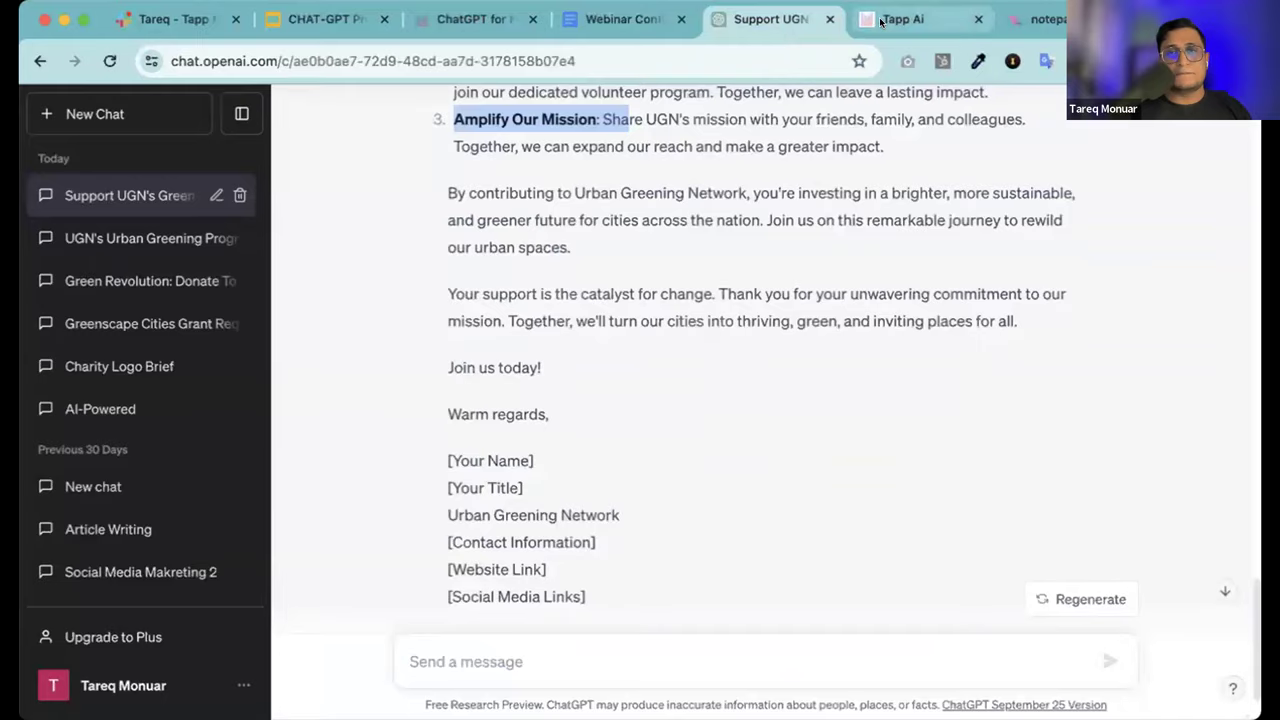
left_click(900, 19)
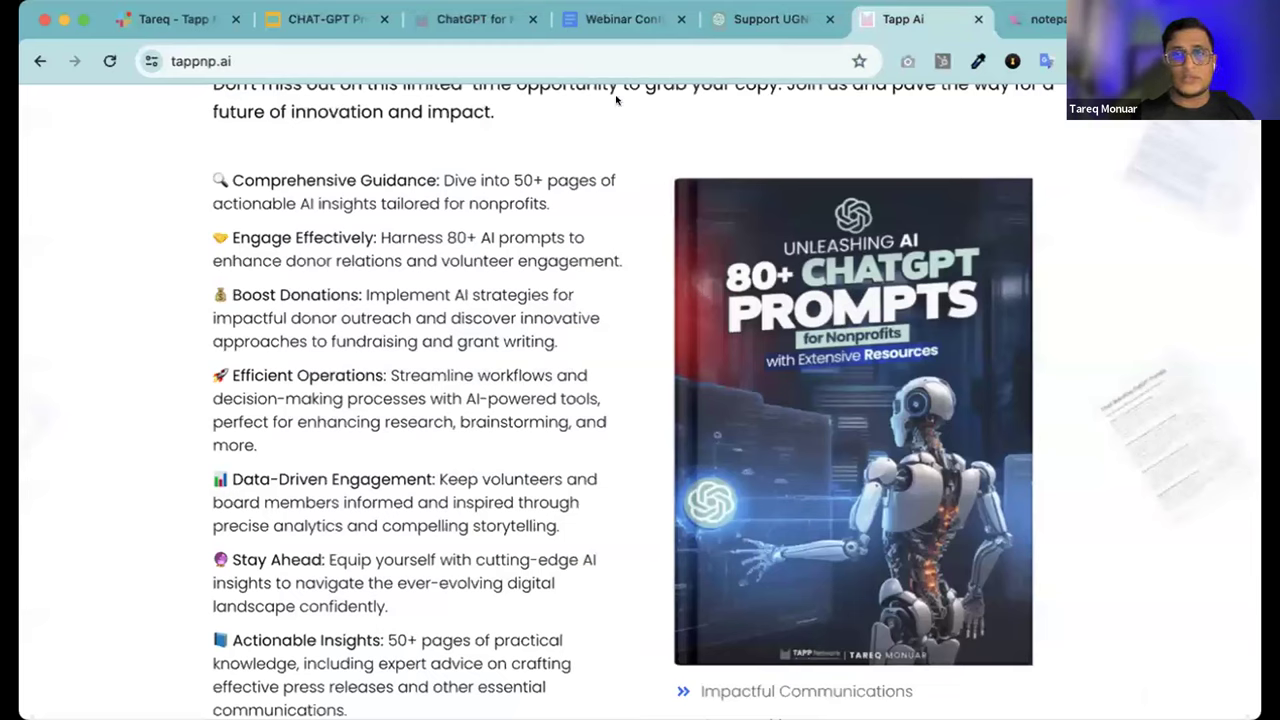
left_click(620, 19)
left_click(340, 20)
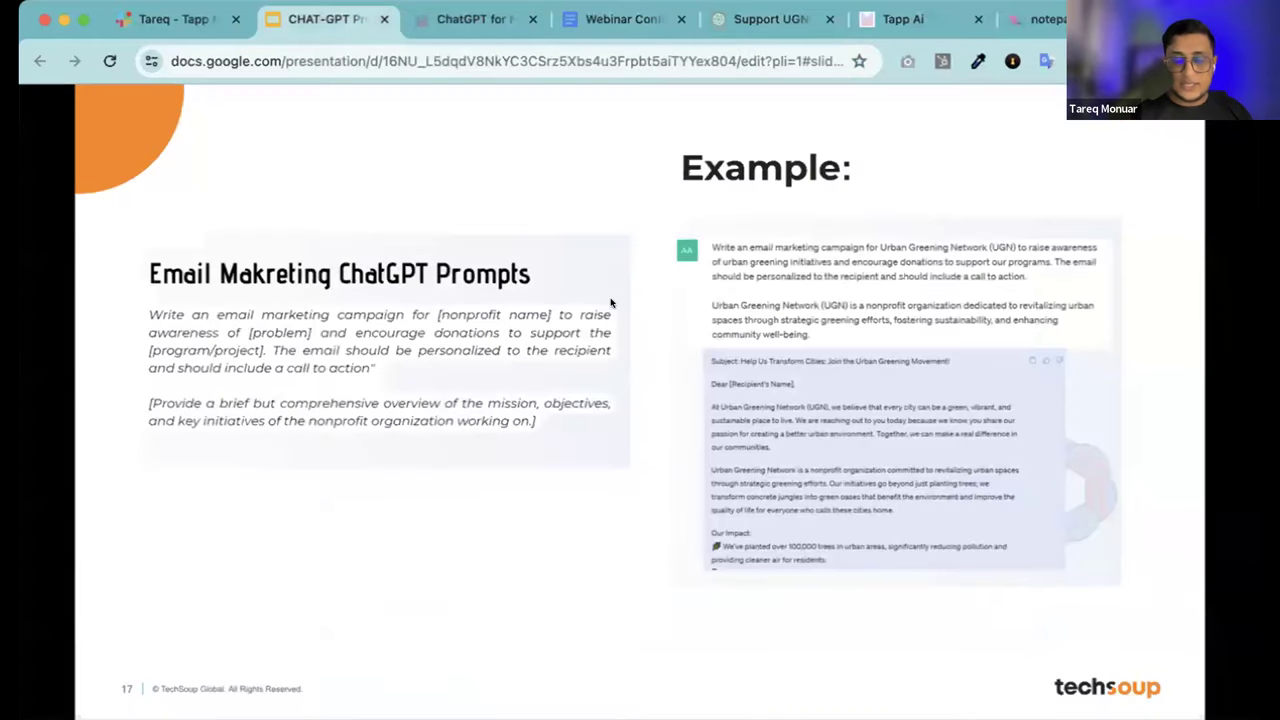
key("Right")
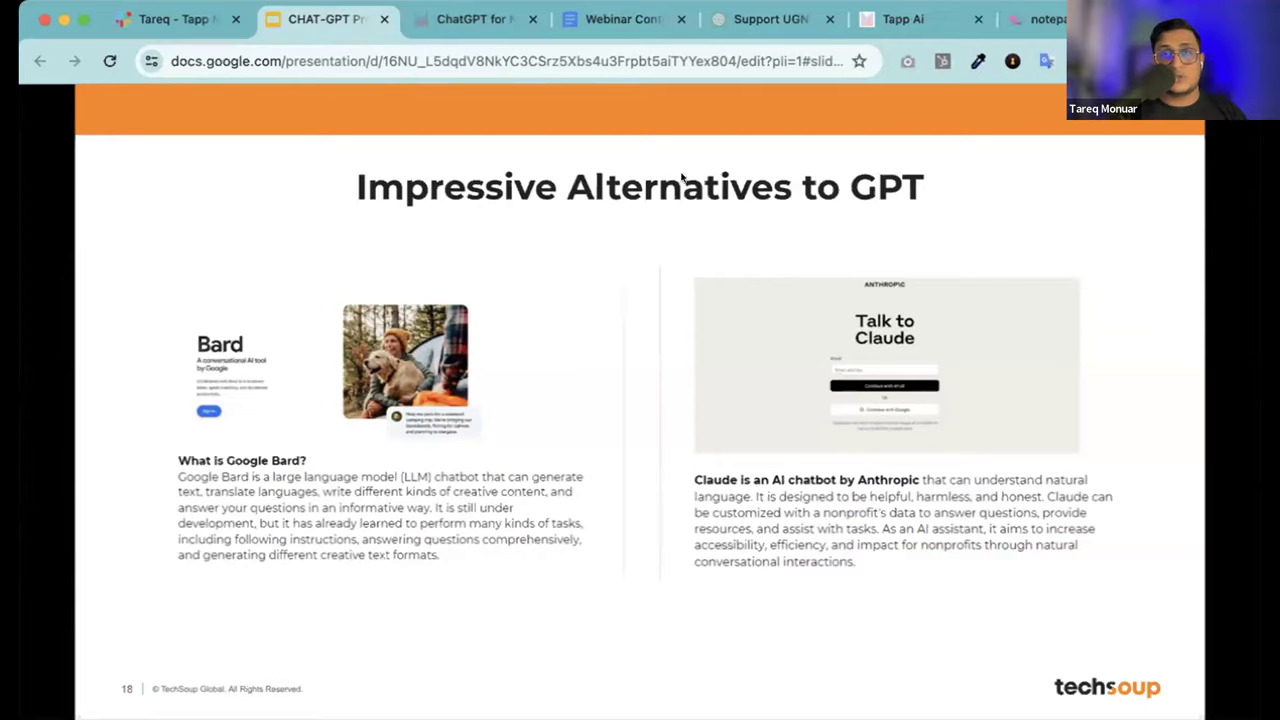
left_click(775, 18)
Start a new empty chat, dismiss the GPT-4 upgrade offer, and view the Webinar Context Example doc
scroll(726, 160, "up", 20)
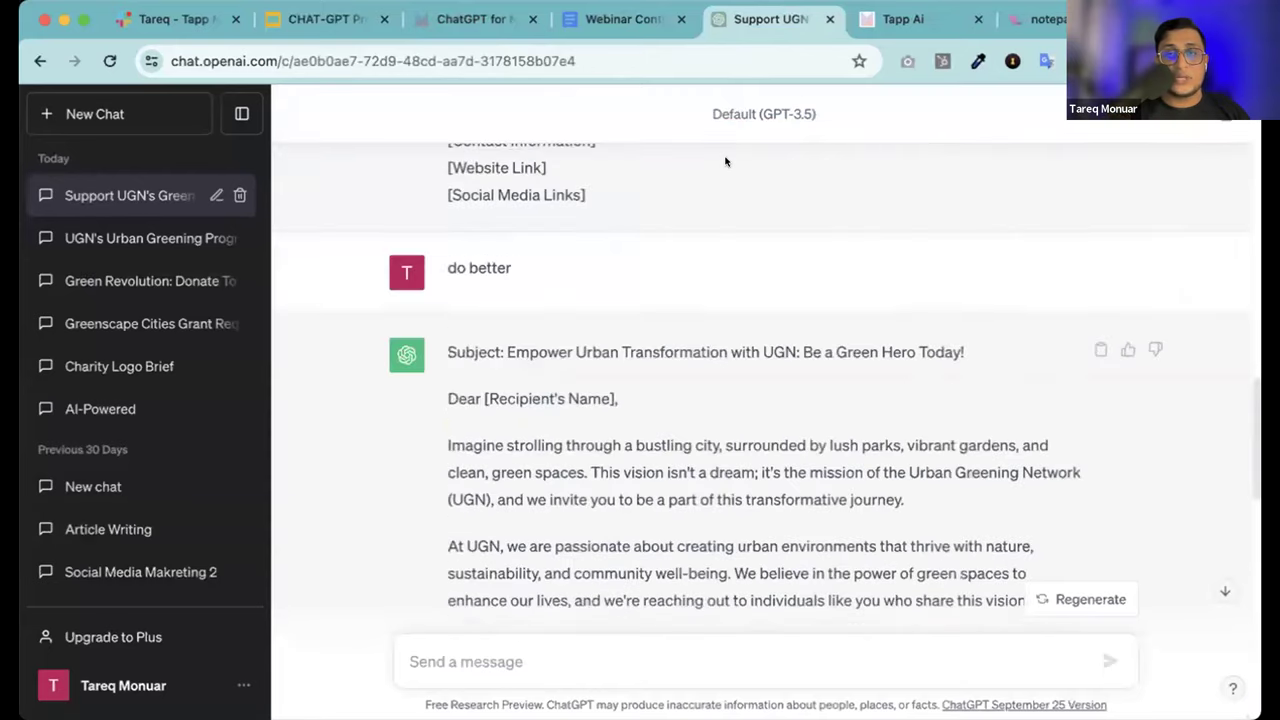
left_click(67, 117)
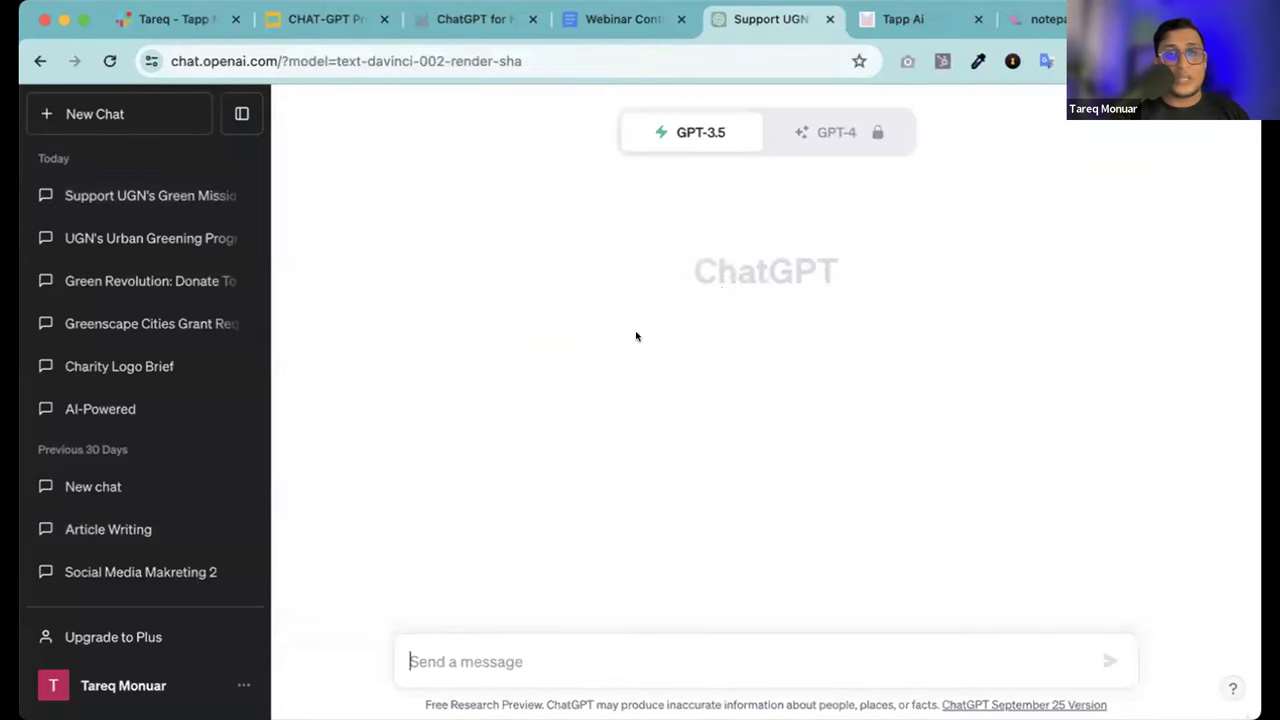
left_click(805, 132)
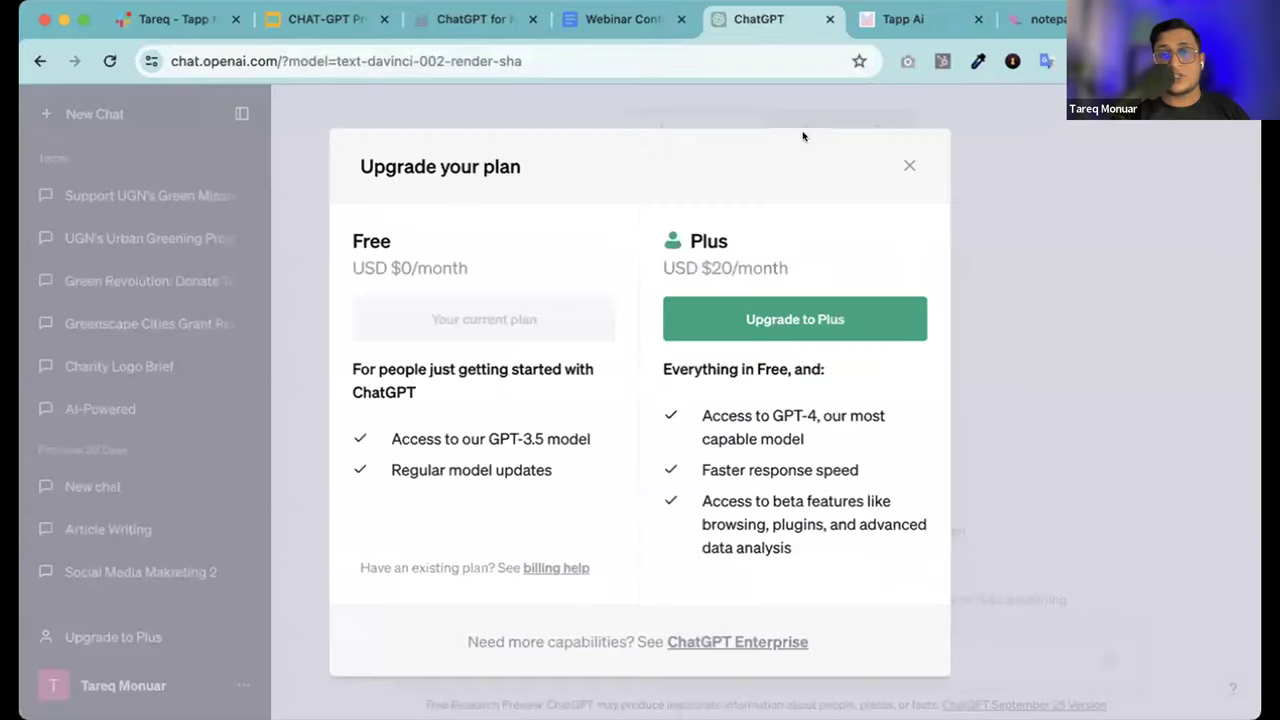
left_click(905, 166)
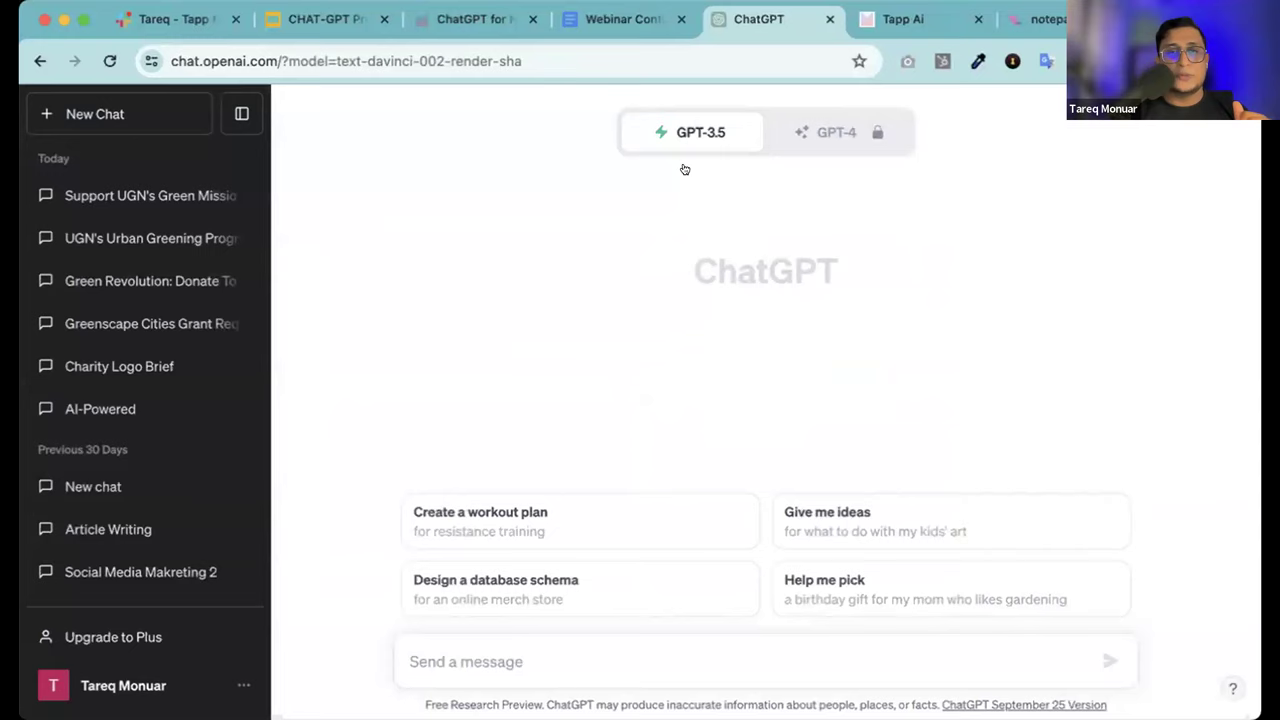
left_click(650, 26)
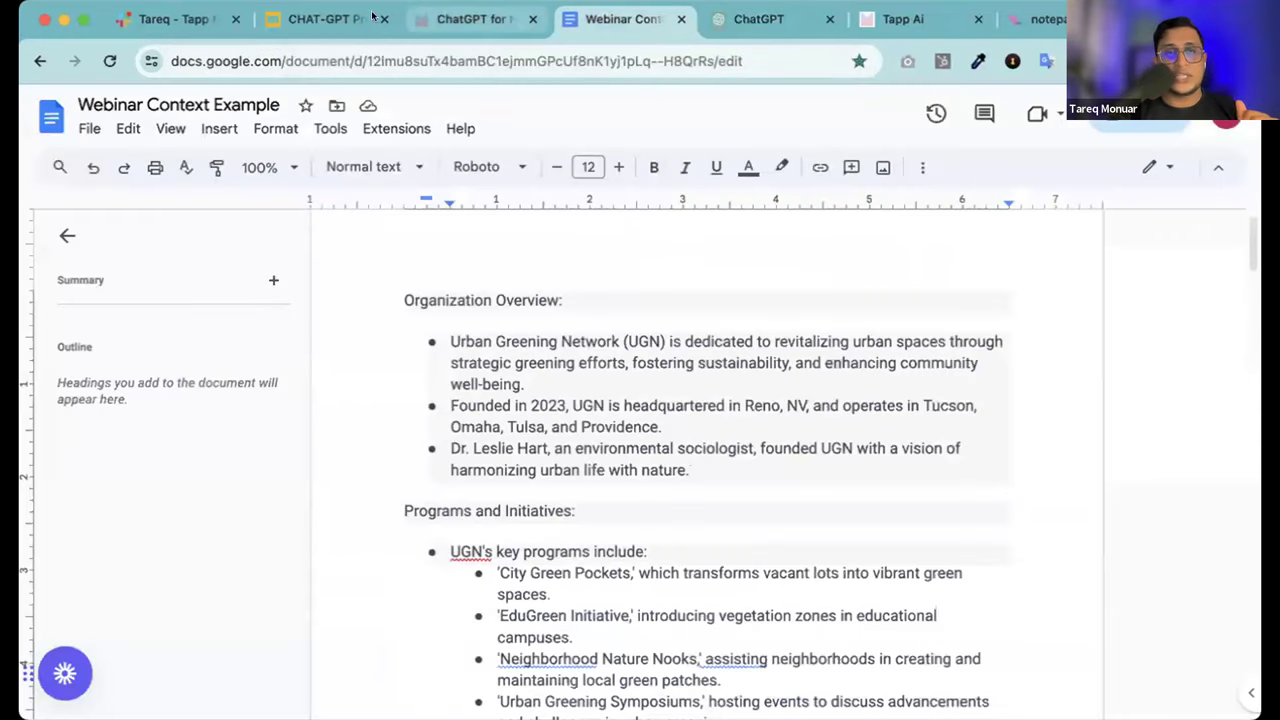
Return to the CHAT-GPT slide deck at slide 18, Impressive Alternatives to GPT
left_click(325, 19)
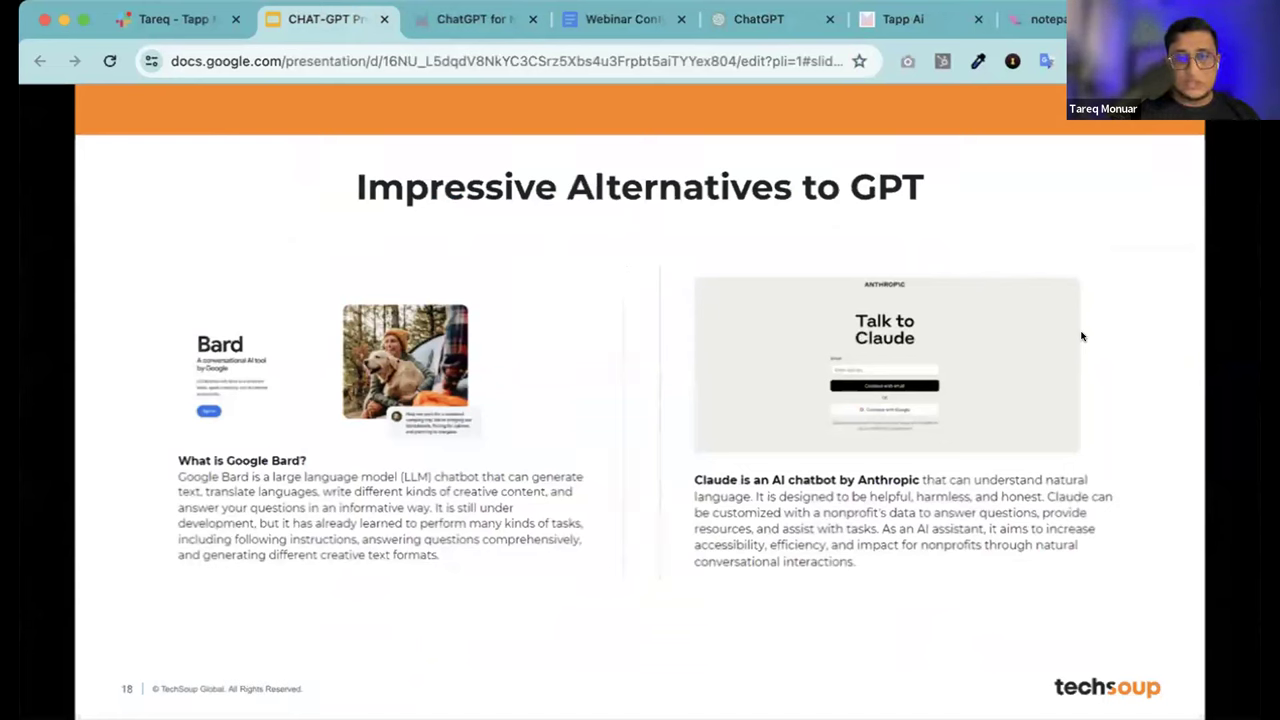
Advance the deck to slide 19, Bonus That You'll Love, promoting the ChatGPT for Nonprofits ebook
key("Right")
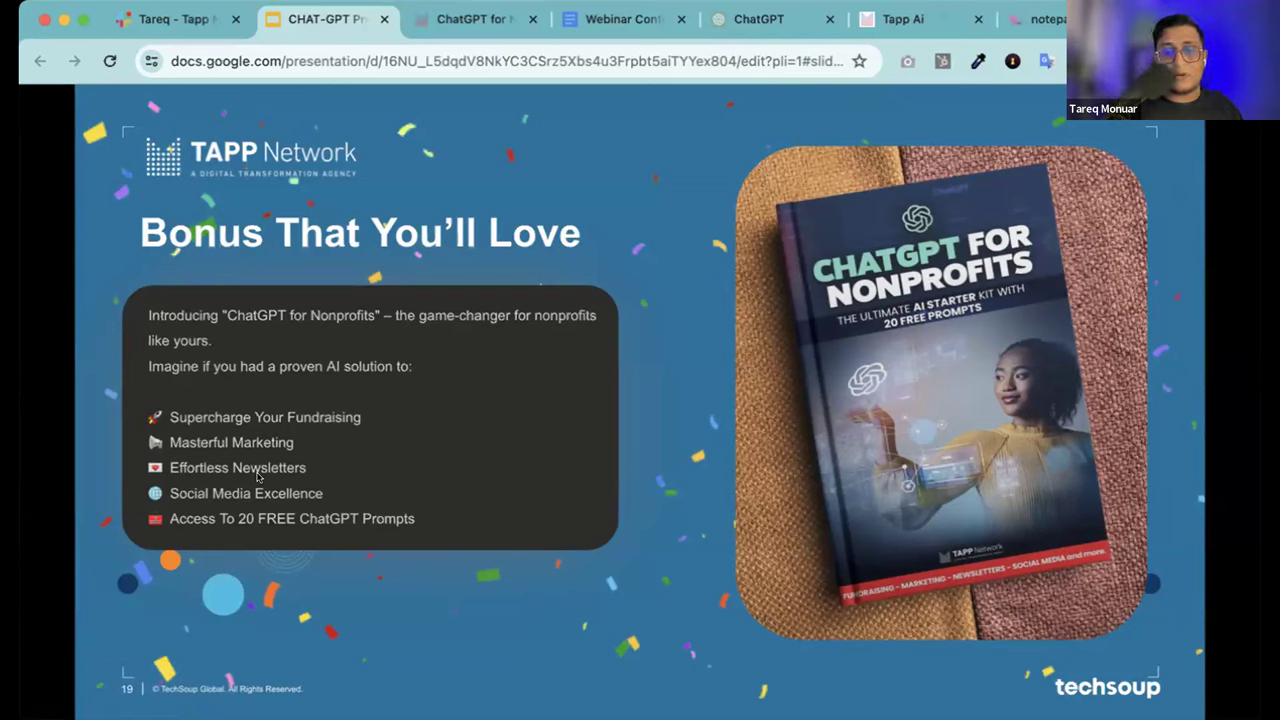
Present slide 20, Unlock Advanced AI Power!, then bring up the tappnp.ai 80+ ChatGPT Prompts ebook page
left_click(306, 448)
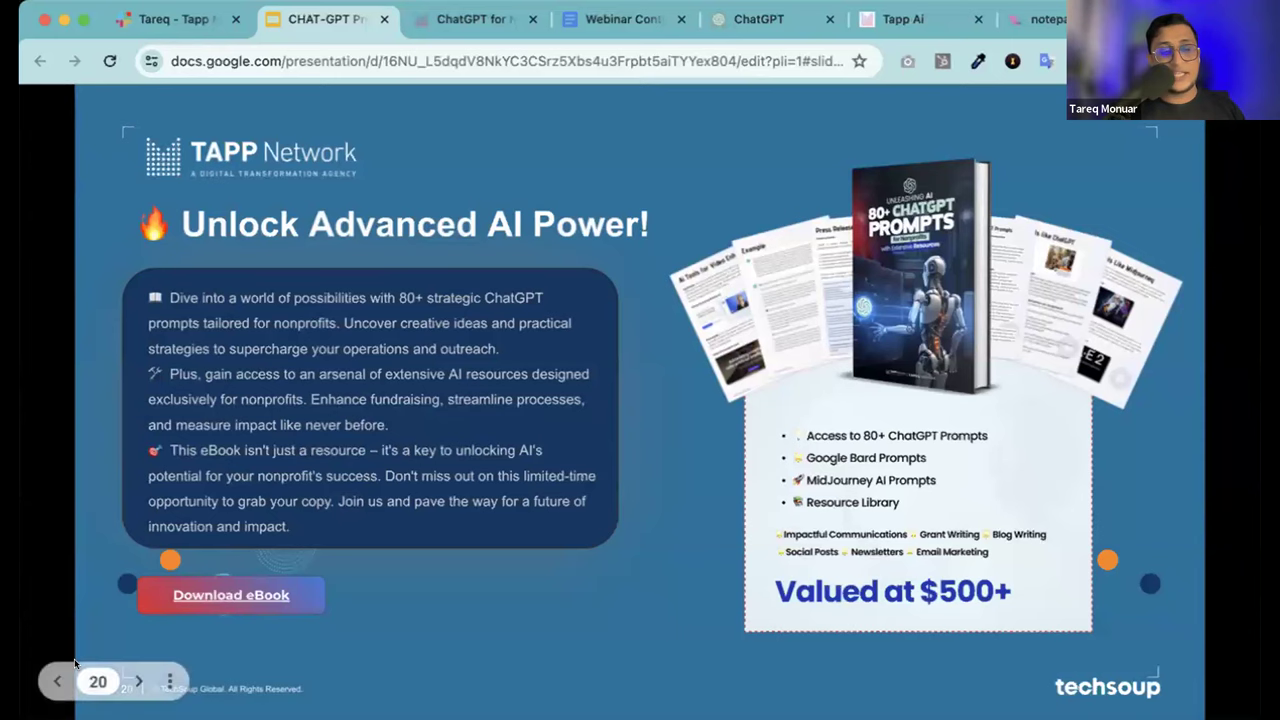
left_click(56, 681)
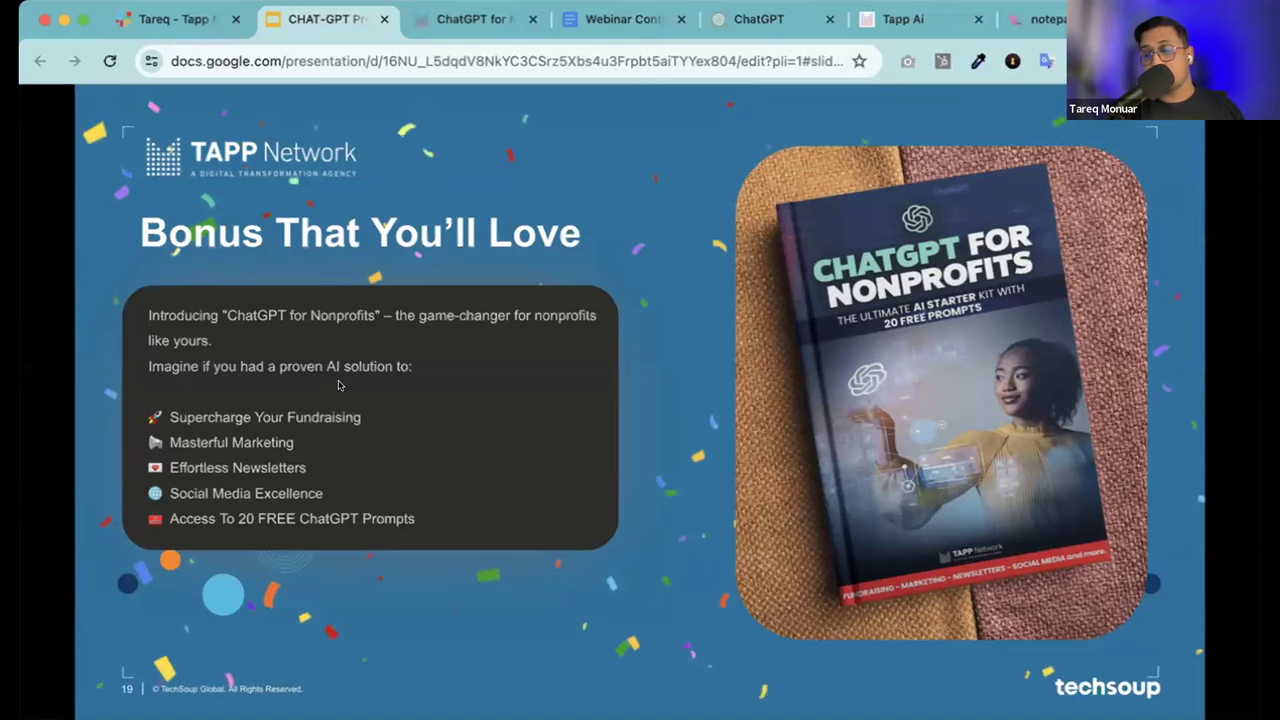
key("Right")
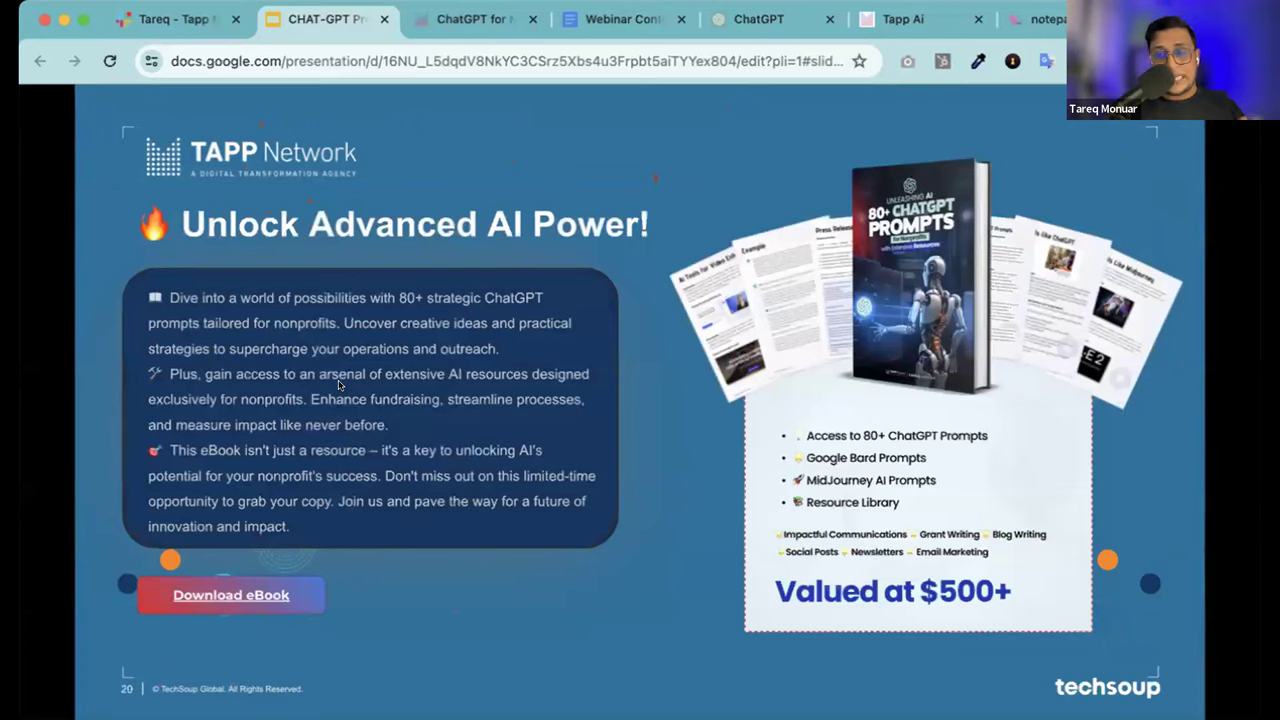
left_click(890, 22)
left_click(242, 56)
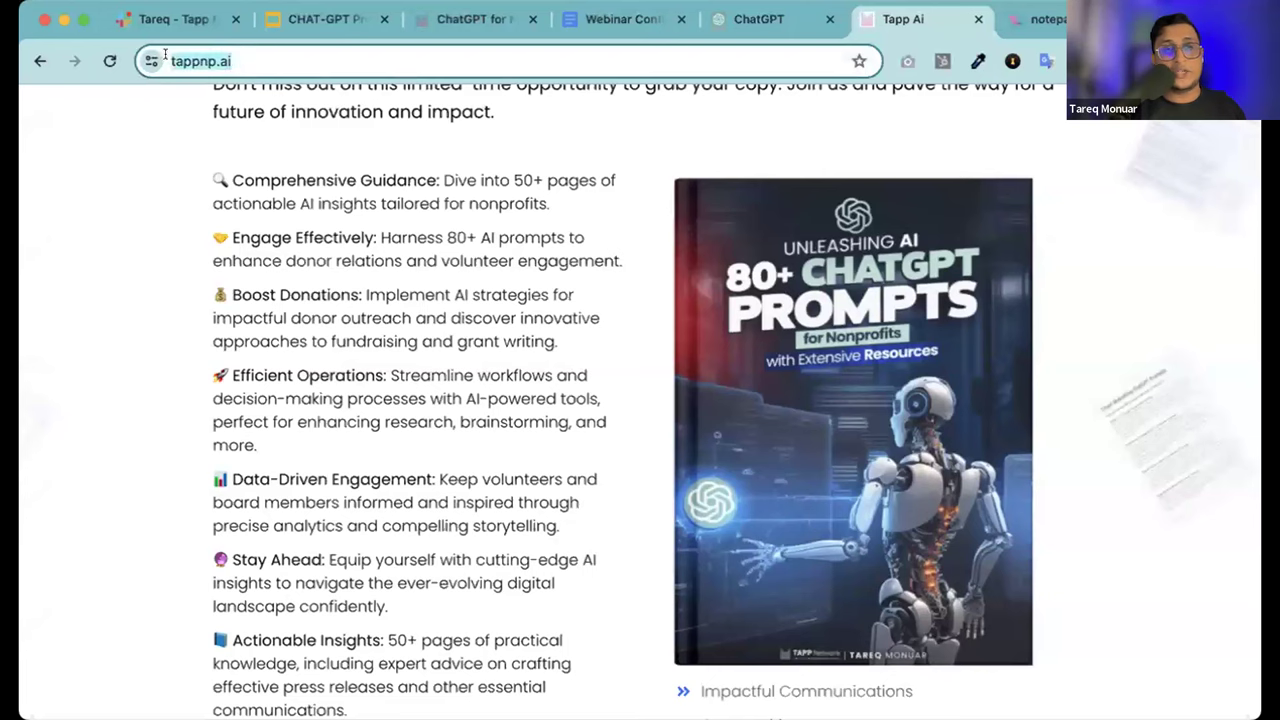